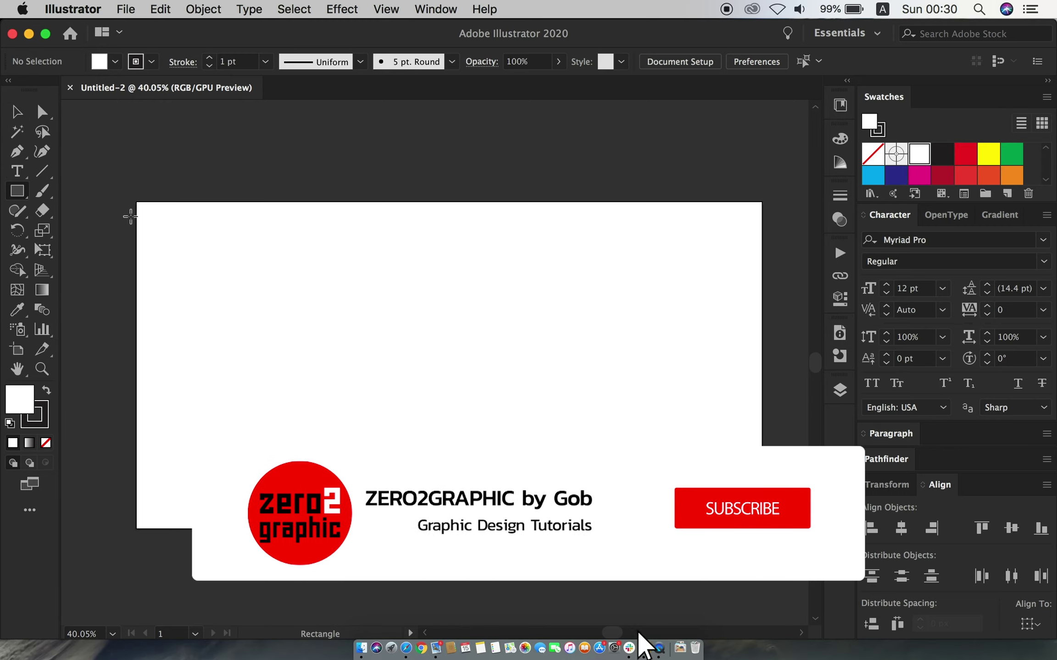
# Draw a tall rectangle at the artboard's left edge, filled solid black with no stroke.
pyautogui.moveTo(136, 202); pyautogui.dragTo(188, 529)
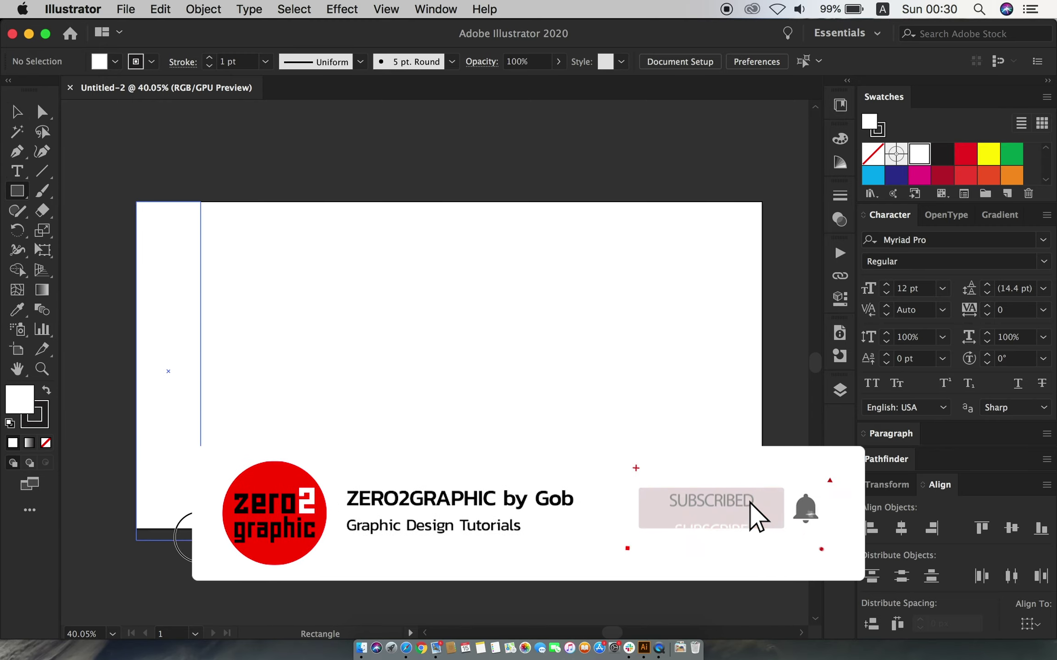
pyautogui.click(16, 113)
pyautogui.click(45, 443)
pyautogui.click(46, 390)
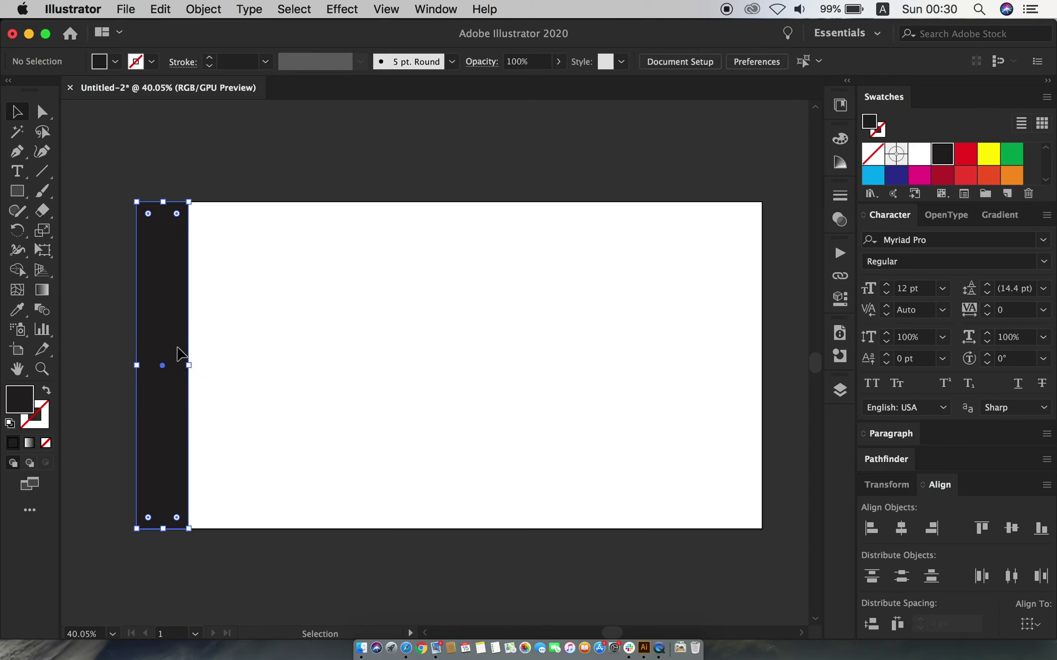
# Duplicate the stripe into alternating black and red stripes, turning the leftmost one green.
pyautogui.moveTo(172, 401); pyautogui.dragTo(295, 398)
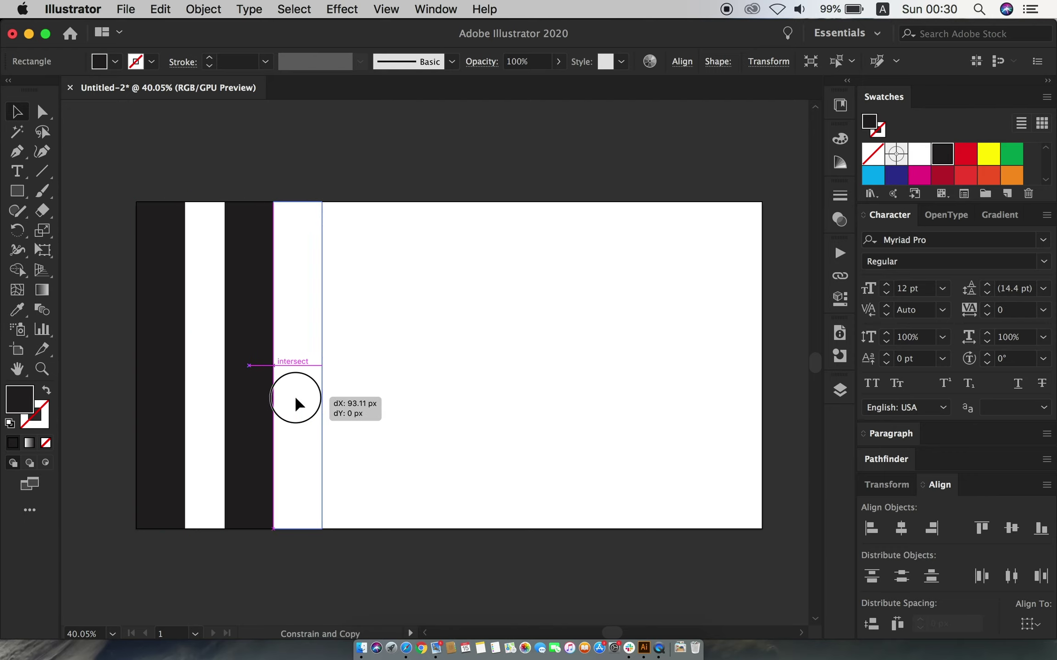
pyautogui.click(964, 154)
pyautogui.moveTo(250, 342); pyautogui.dragTo(344, 345)
pyautogui.click(495, 365)
pyautogui.click(155, 364)
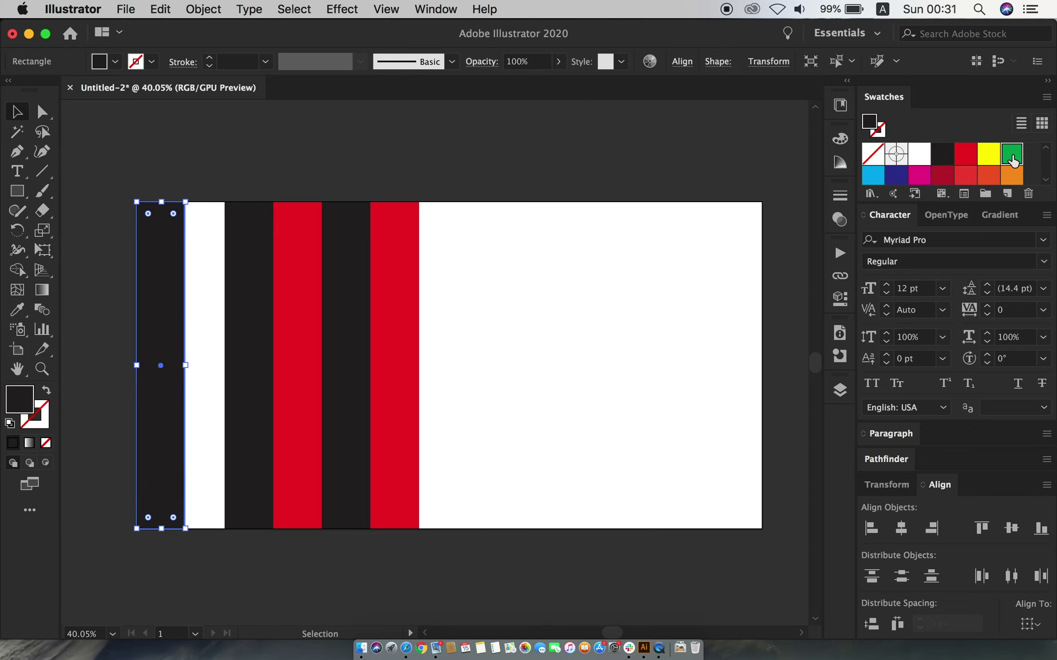
pyautogui.click(1011, 156)
# Copy the half-width green stripe to the right end and stretch the set across the artboard.
pyautogui.moveTo(184, 366)
pyautogui.mouseDown()
pyautogui.moveTo(161, 370)
pyautogui.moveTo(208, 393)
pyautogui.moveTo(432, 397)
pyautogui.mouseUp()
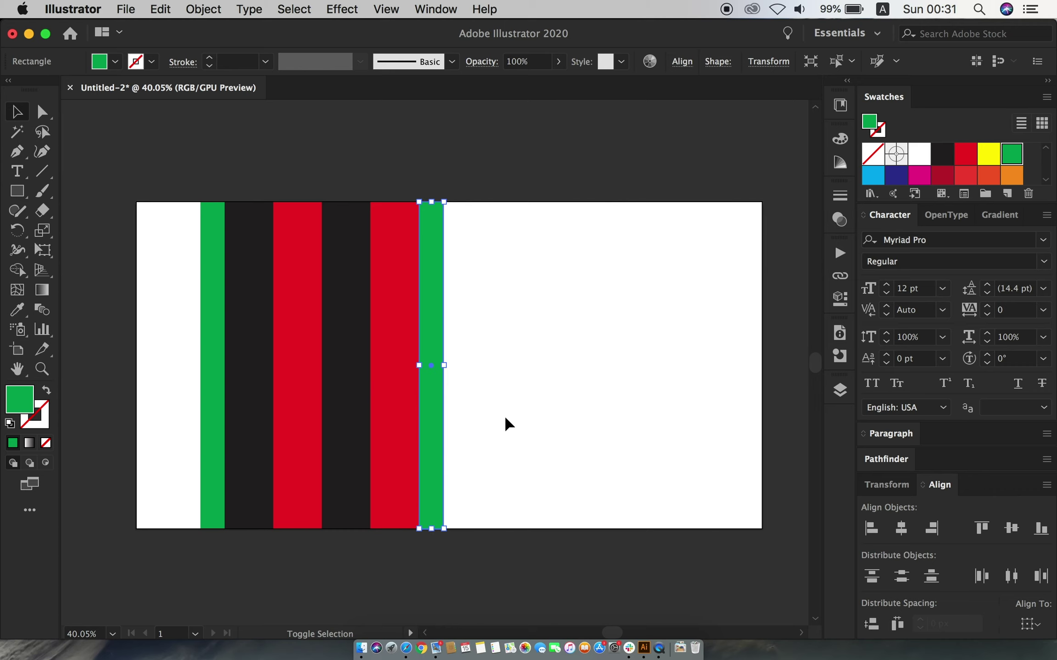
pyautogui.moveTo(507, 424); pyautogui.dragTo(137, 365)
pyautogui.moveTo(441, 365); pyautogui.dragTo(762, 365)
# Show rulers, place vertical guides on each stripe boundary, then cut the stripes away.
pyautogui.click(386, 9)
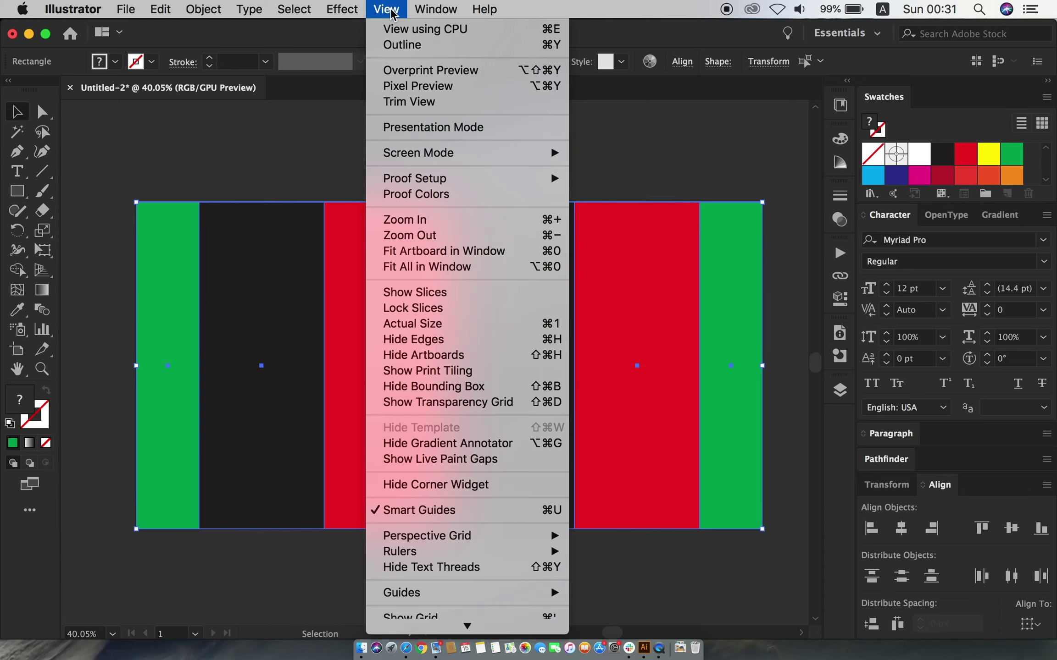
pyautogui.click(592, 550)
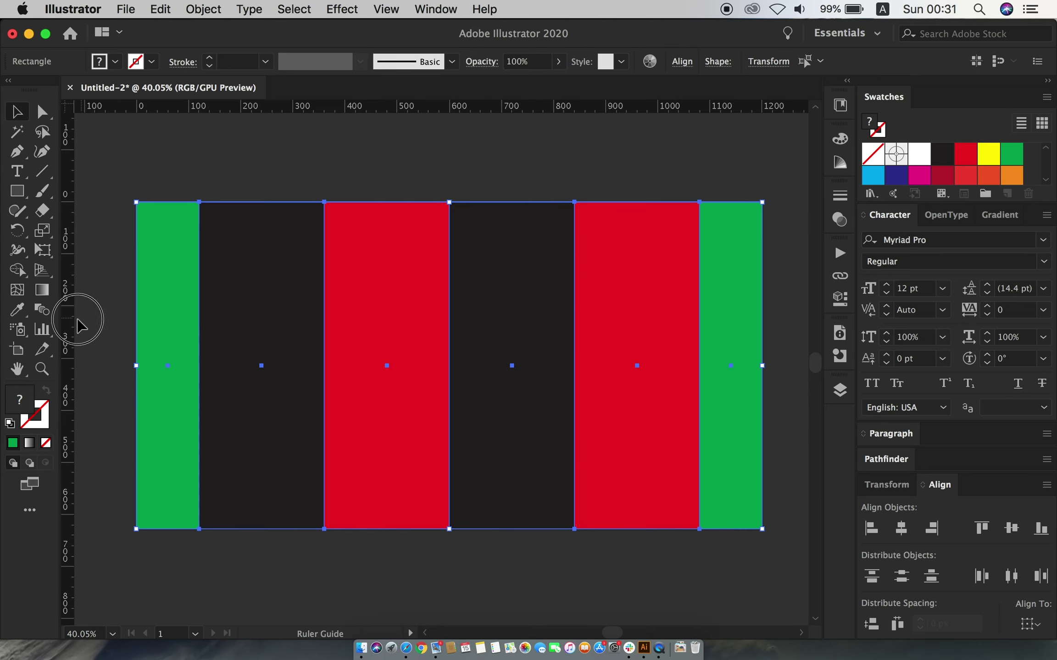
pyautogui.moveTo(77, 326); pyautogui.dragTo(198, 319)
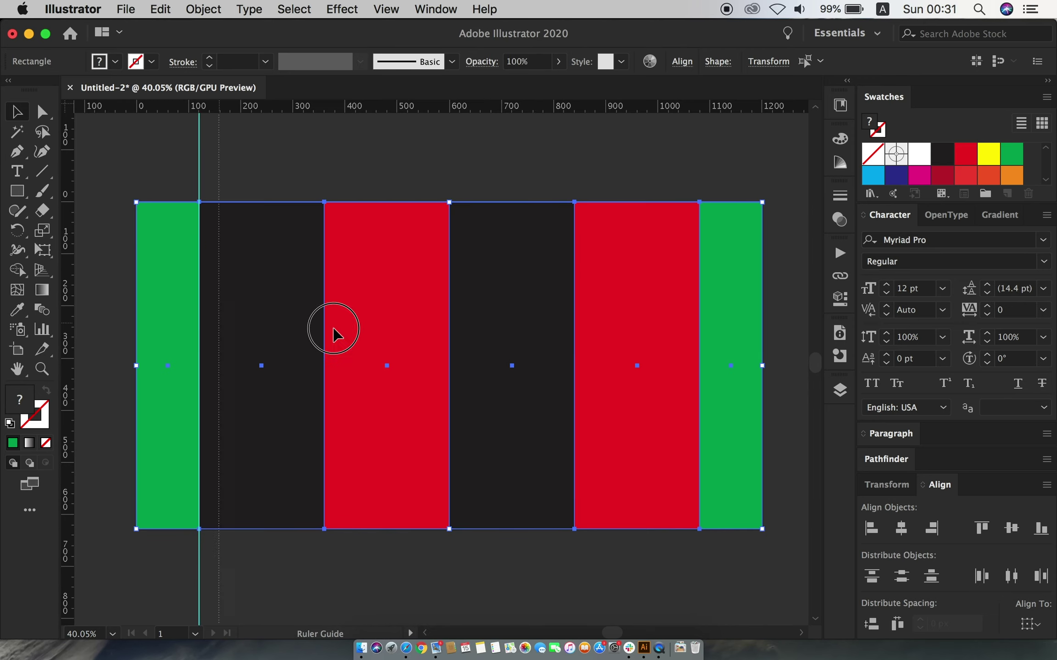
pyautogui.moveTo(334, 329); pyautogui.dragTo(324, 330)
pyautogui.moveTo(73, 339); pyautogui.dragTo(448, 365)
pyautogui.moveTo(71, 362)
pyautogui.mouseDown()
pyautogui.moveTo(575, 365)
pyautogui.moveTo(507, 383)
pyautogui.moveTo(699, 384)
pyautogui.mouseUp()
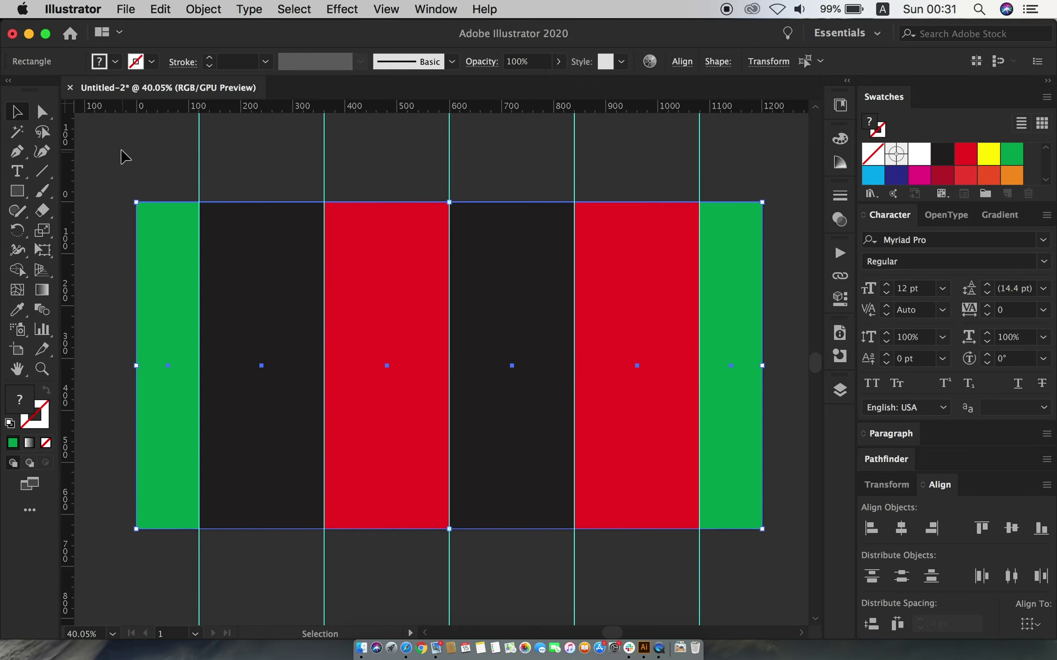
pyautogui.click(160, 9)
pyautogui.click(172, 69)
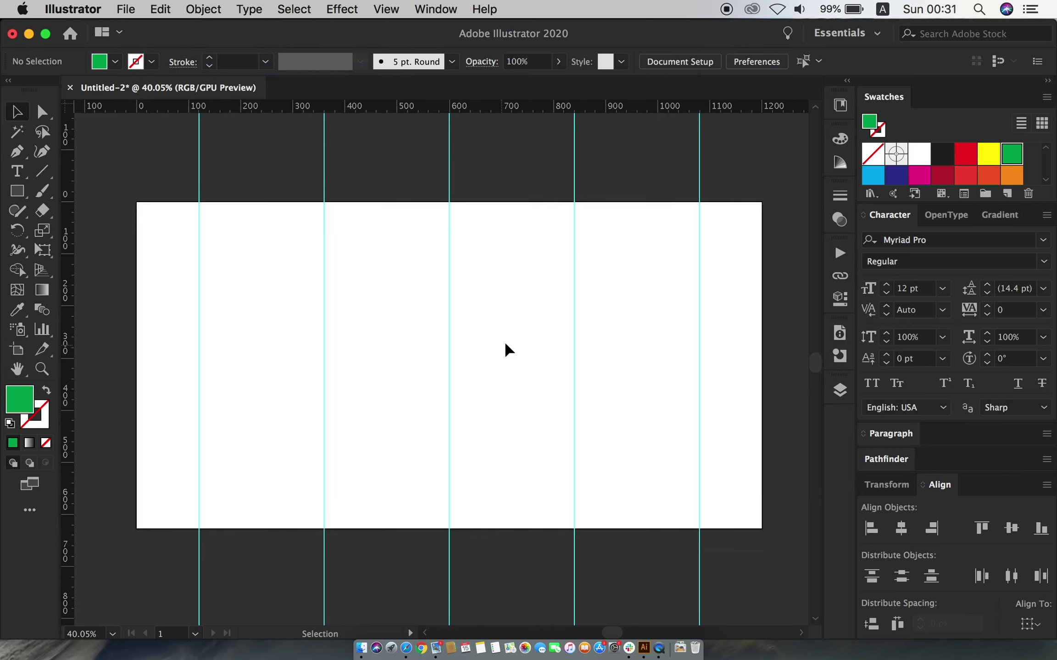
# Draw a black block over the left columns and a light grey middle panel.
pyautogui.click(942, 155)
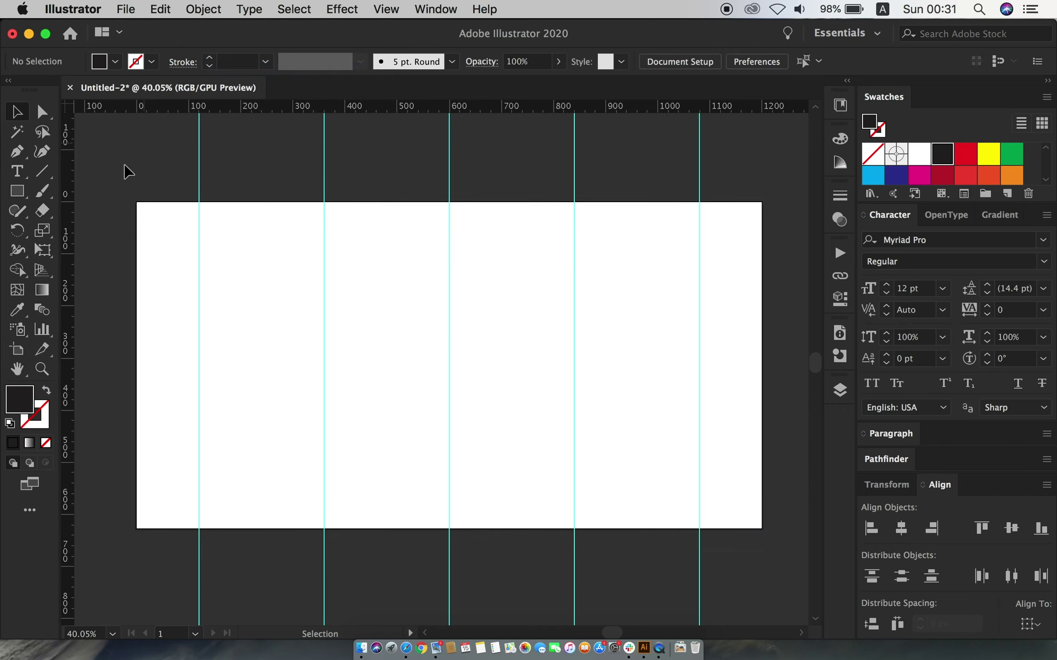
pyautogui.press('m')
pyautogui.moveTo(137, 201); pyautogui.dragTo(324, 528)
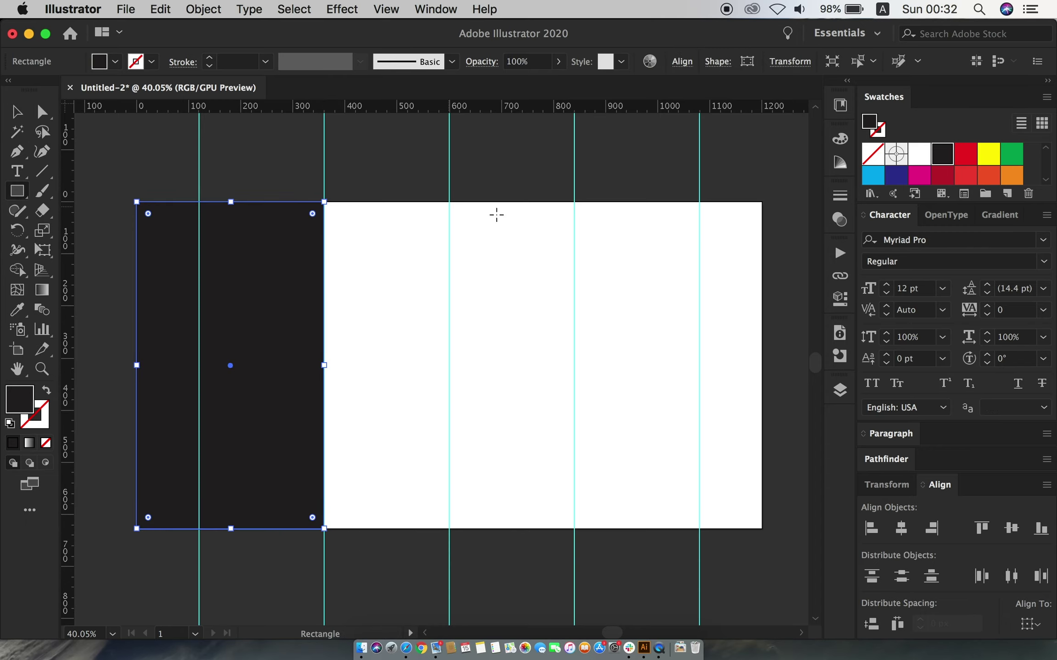
pyautogui.moveTo(699, 203); pyautogui.dragTo(324, 528)
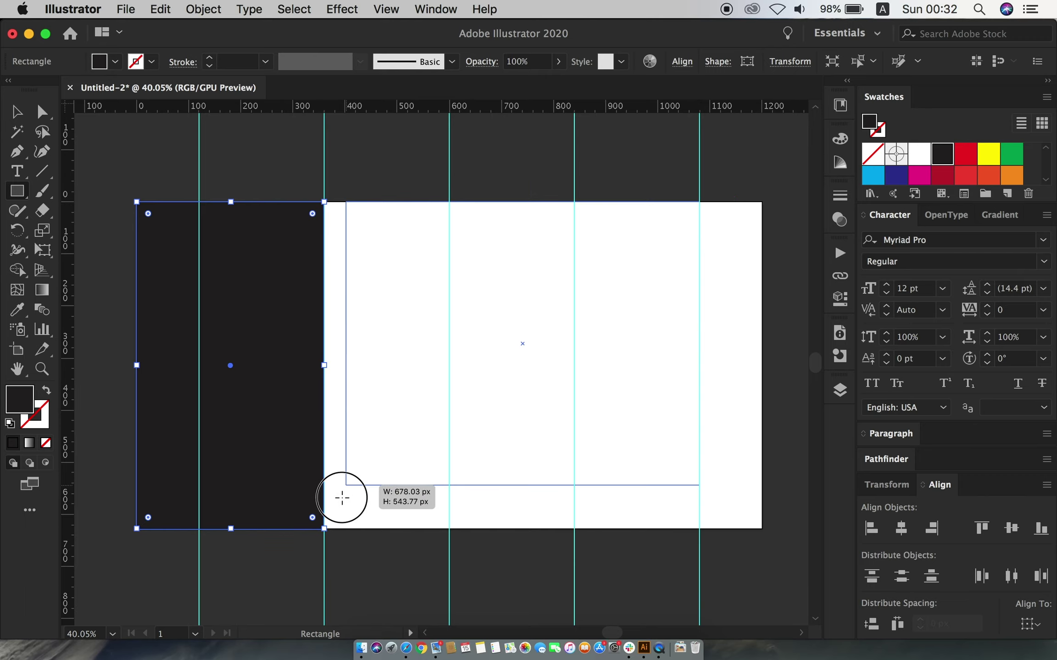
pyautogui.scroll(-2, 942, 170)
pyautogui.scroll(1, 942, 170)
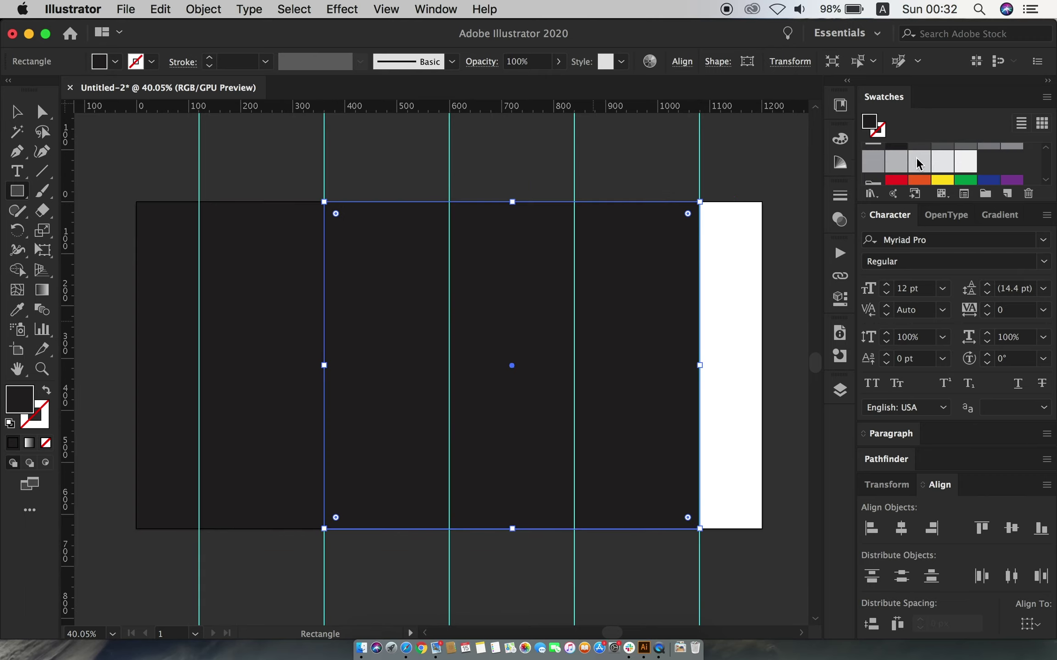
pyautogui.click(919, 160)
# Draw a small black box at the bottom-right corner.
pyautogui.moveTo(763, 529); pyautogui.dragTo(574, 467)
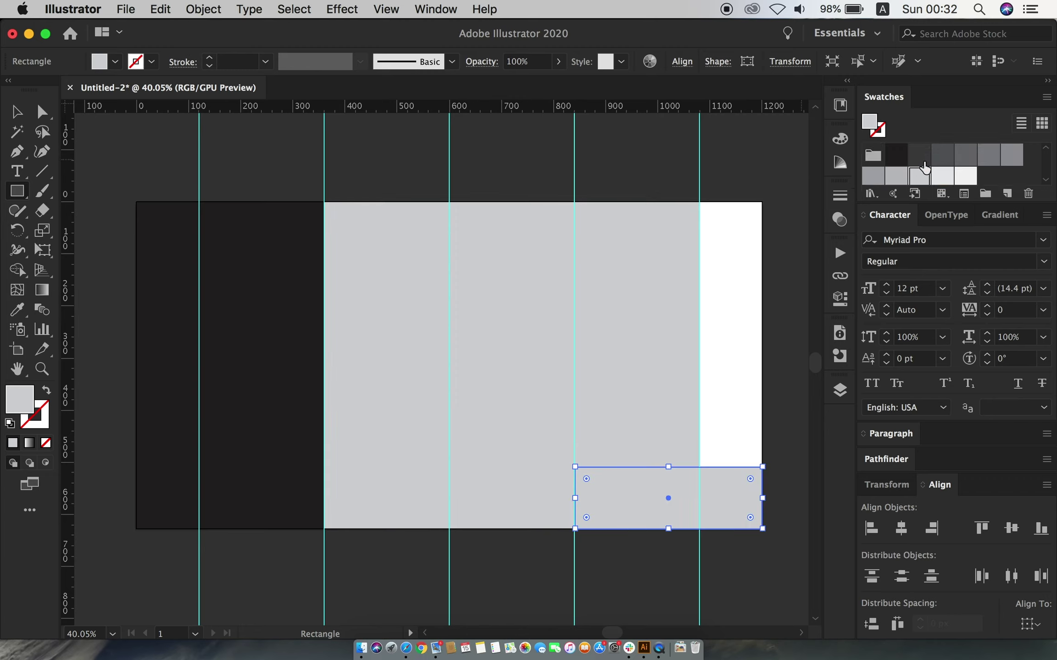
pyautogui.scroll(3, 942, 165)
pyautogui.click(940, 160)
pyautogui.click(15, 119)
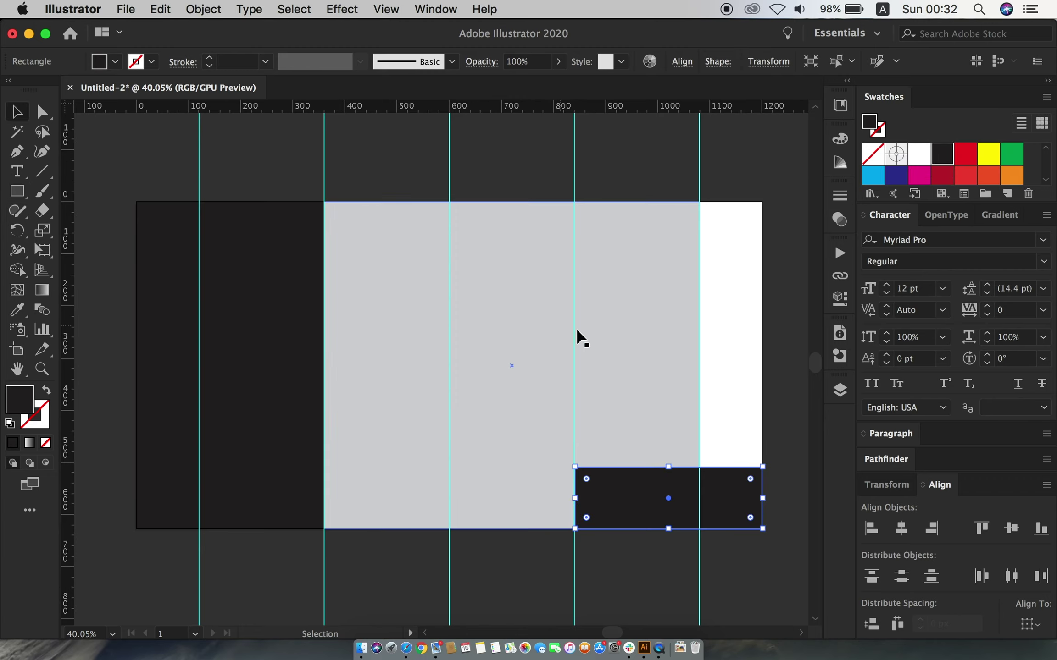
pyautogui.click(724, 348)
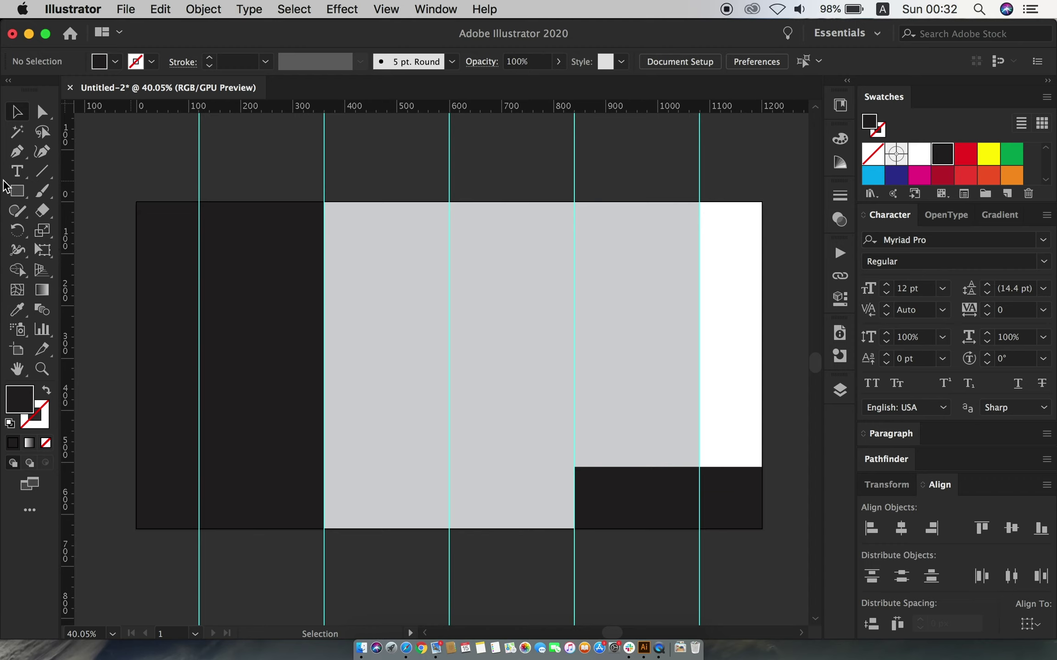
# Draw a dark strip down the right edge and send it to the back.
pyautogui.click(17, 191)
pyautogui.moveTo(700, 201); pyautogui.dragTo(762, 528)
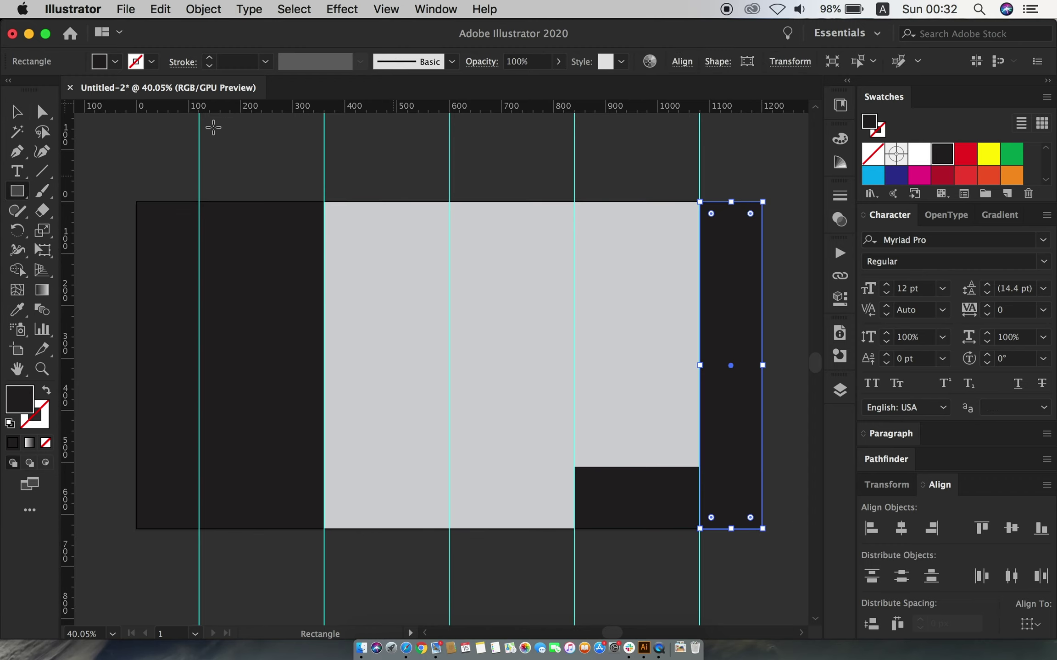
pyautogui.click(21, 112)
pyautogui.rightClick(740, 275)
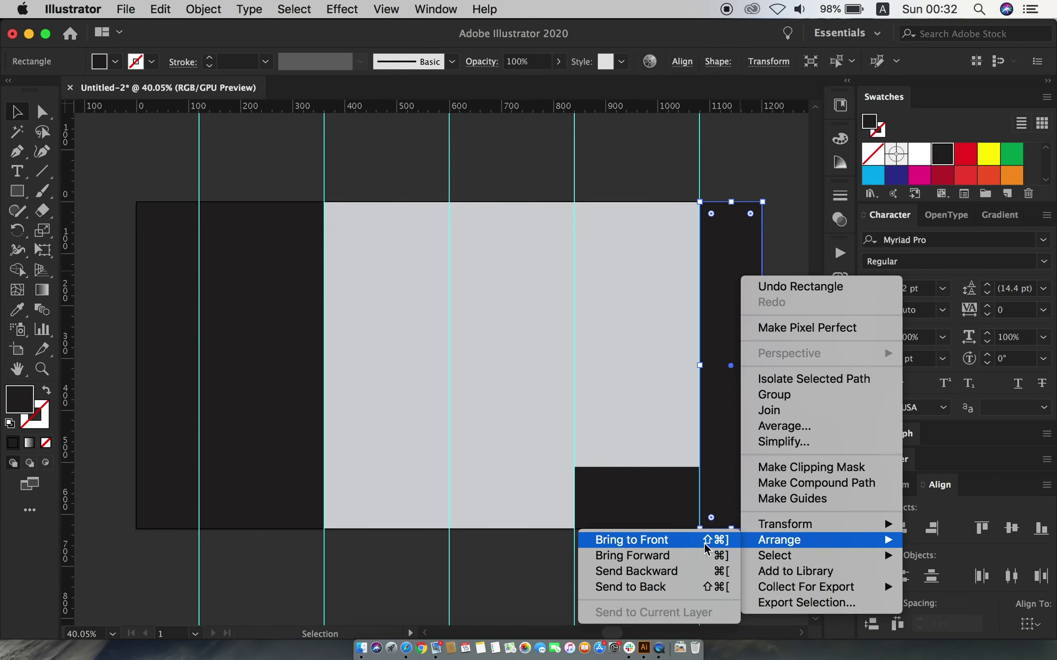
pyautogui.click(667, 590)
# Fill the bottom-right box white.
pyautogui.click(663, 507)
pyautogui.click(915, 156)
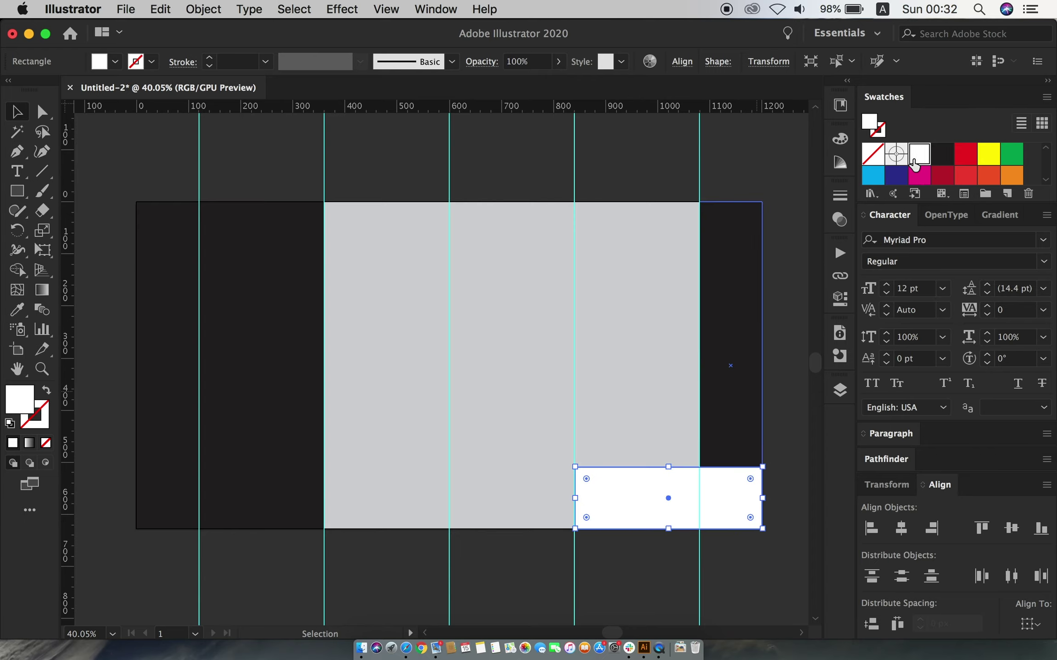
pyautogui.click(785, 284)
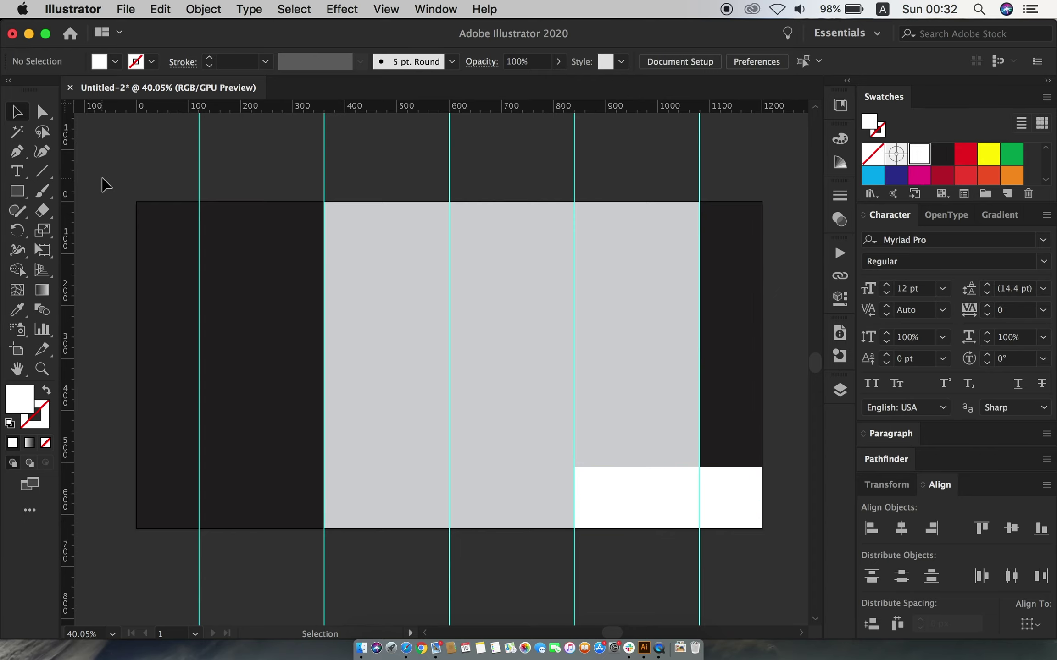
pyautogui.scroll(-1, 419, 359)
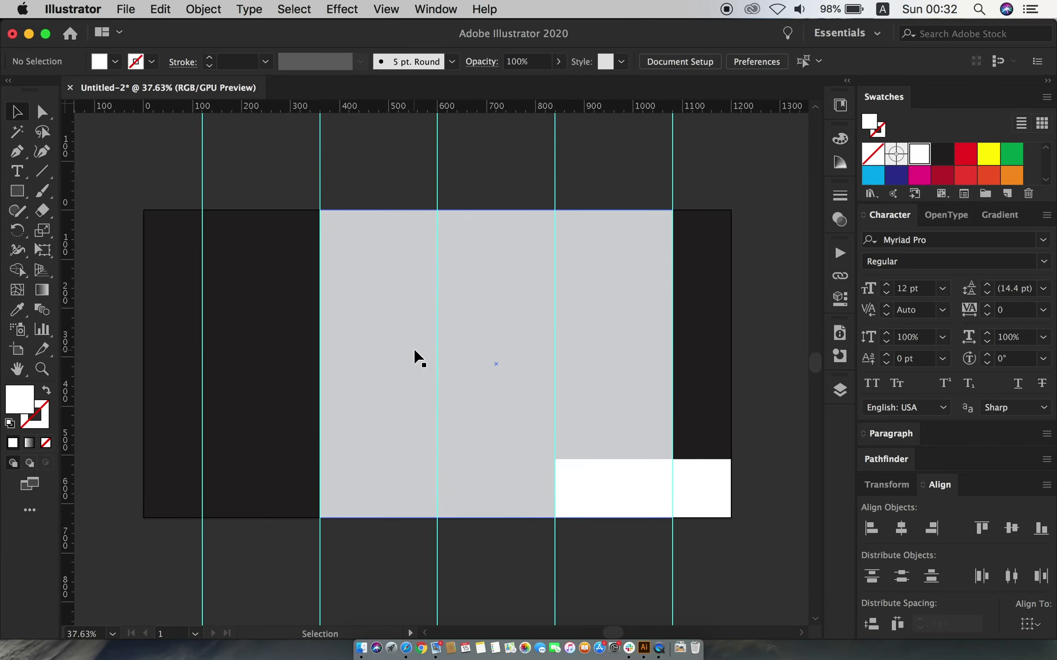
# Add placeholder text, enlarge it to about 70 pt, make it white and move it onto the left block.
pyautogui.click(640, 470)
pyautogui.click(792, 433)
pyautogui.click(19, 173)
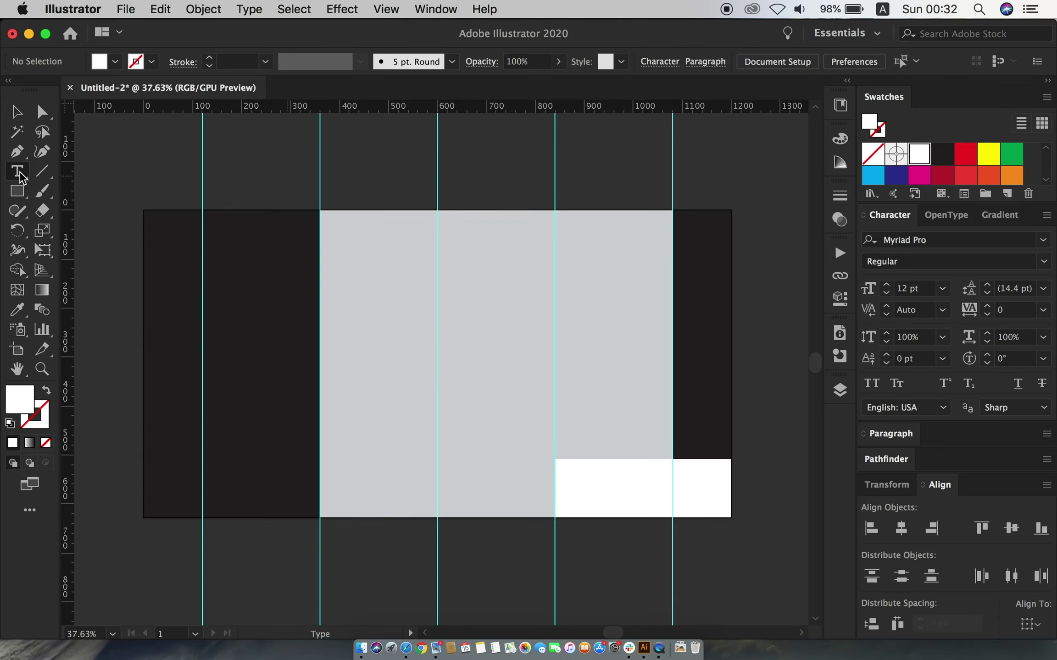
pyautogui.press('Escape')
pyautogui.moveTo(168, 166); pyautogui.dragTo(321, 196)
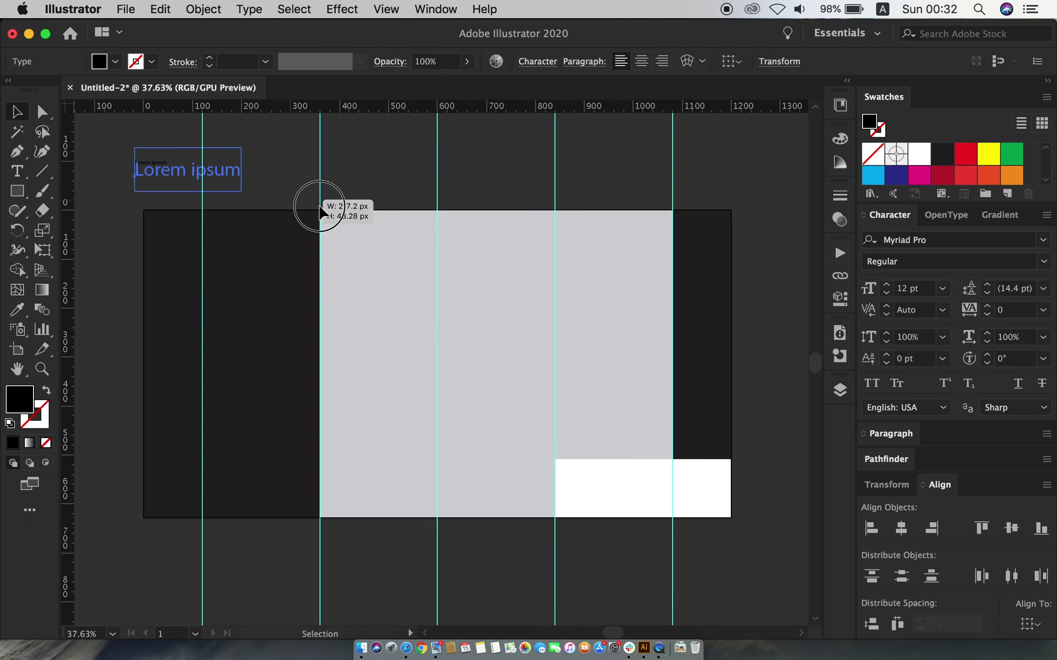
pyautogui.click(918, 155)
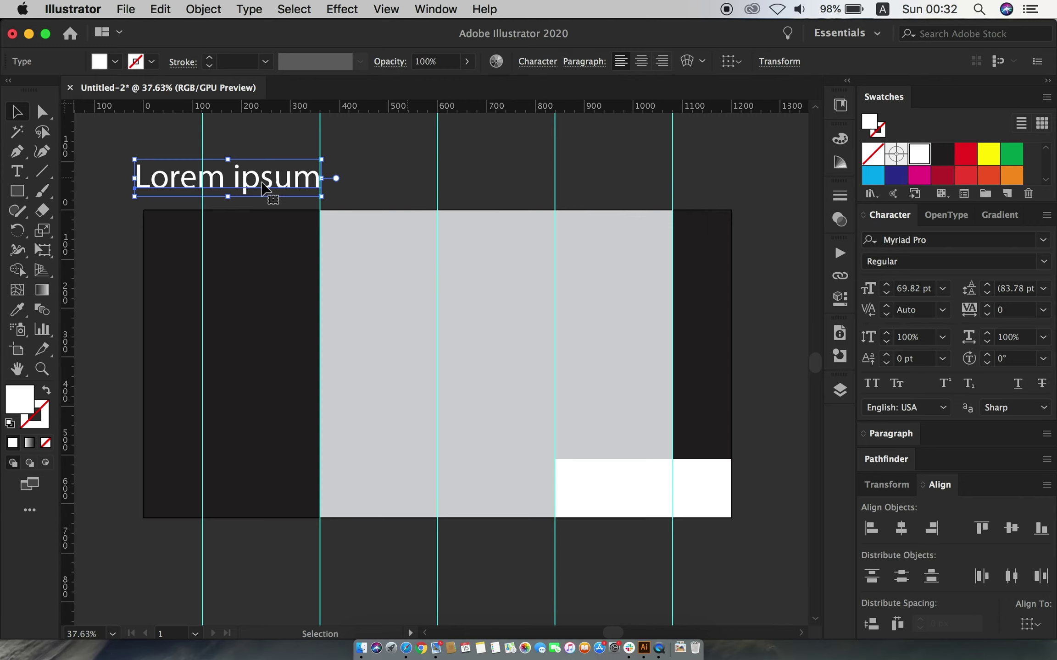
pyautogui.moveTo(211, 174); pyautogui.dragTo(278, 309)
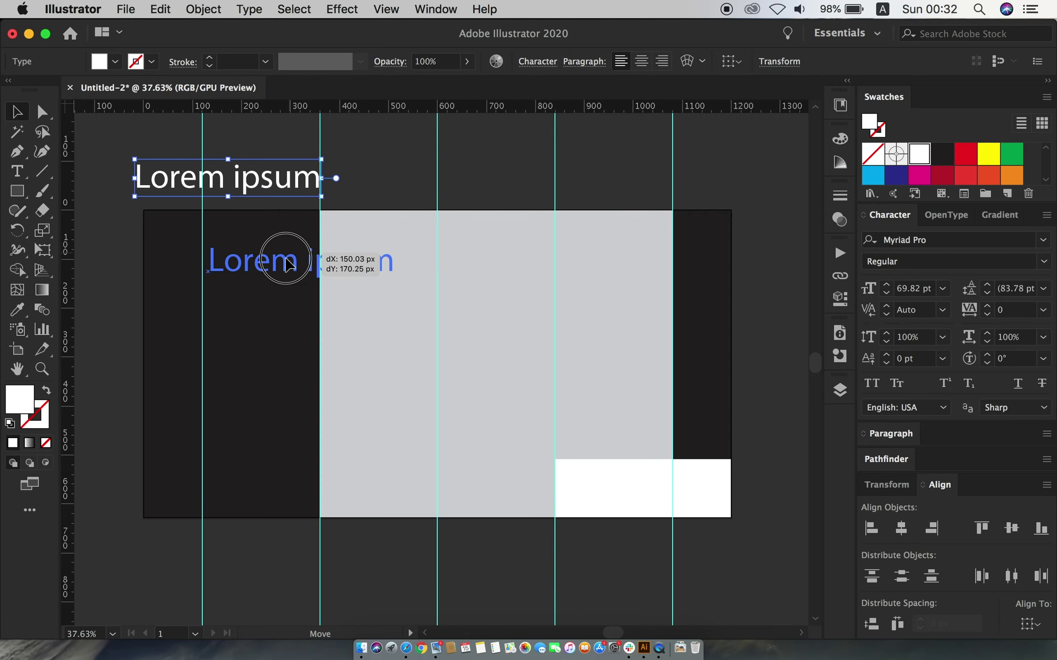
# Set the text to Impact, enlarge it, and replace it with 'new arrivals'.
pyautogui.click(1043, 240)
pyautogui.click(1009, 319)
pyautogui.moveTo(385, 332); pyautogui.dragTo(466, 344)
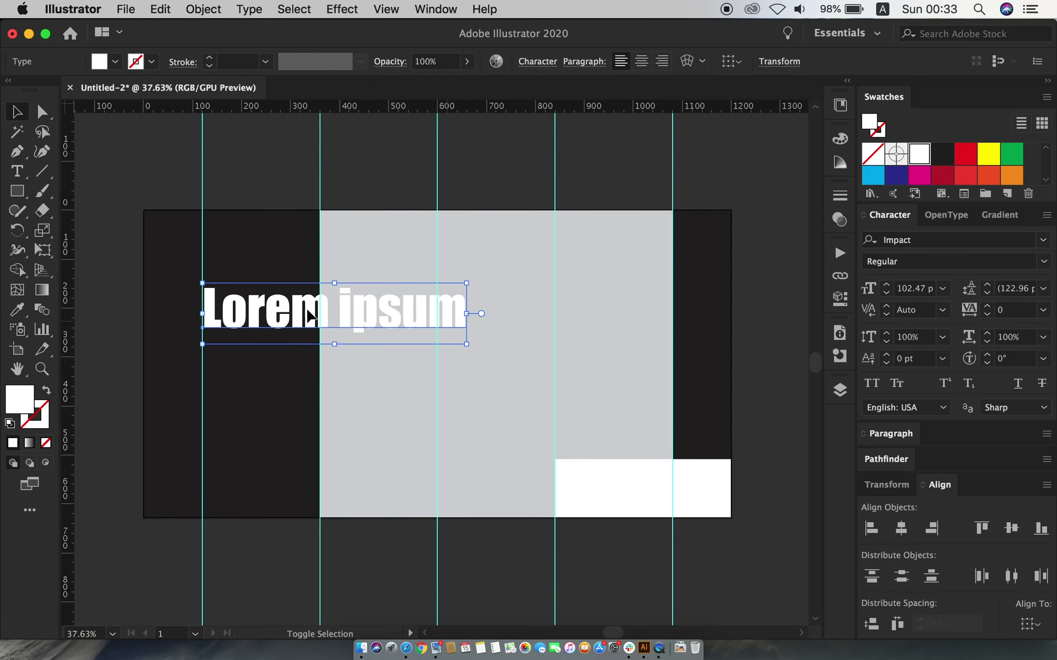
pyautogui.tripleClick(307, 316)
pyautogui.write('new')
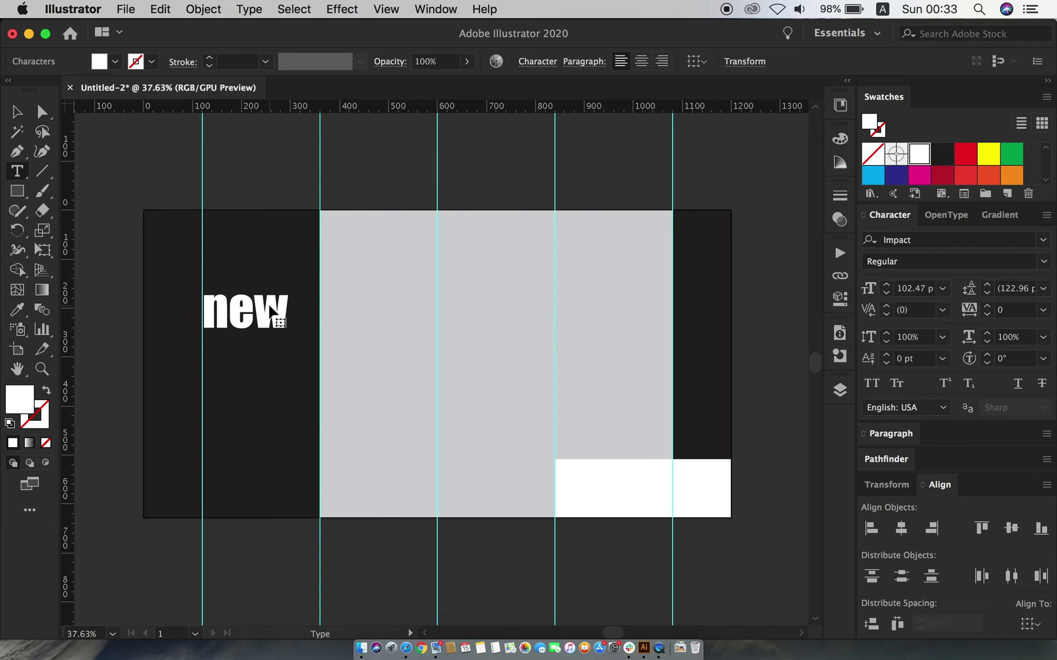
pyautogui.write(' arriva')
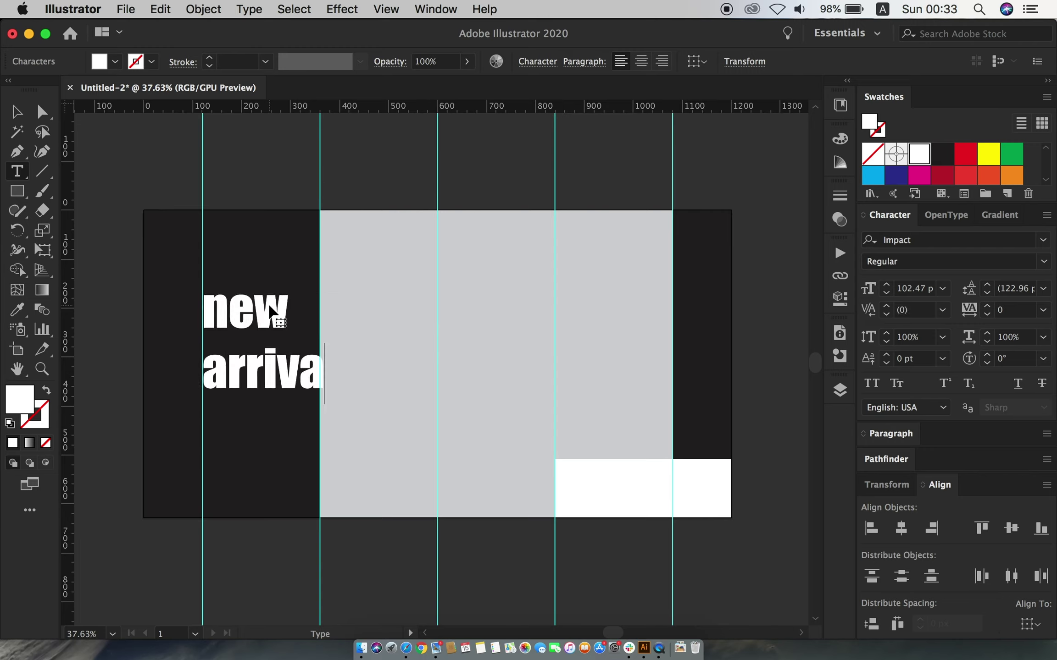
pyautogui.write('ls')
pyautogui.click(8, 116)
# Apply All Caps, tighten leading to 104 pt, and scale the heading up.
pyautogui.click(869, 382)
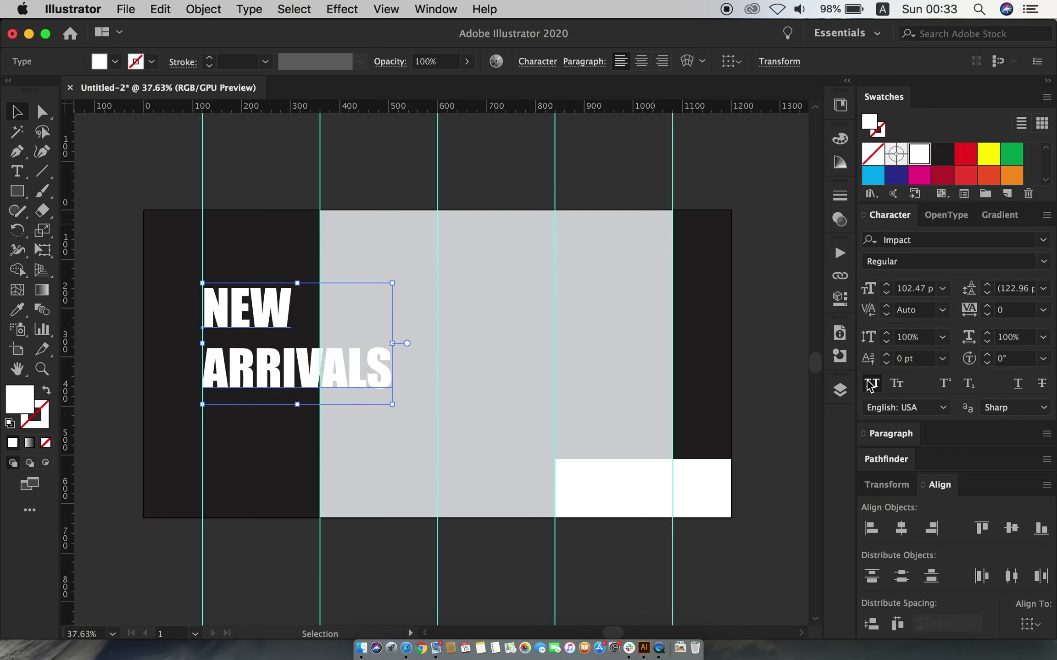
pyautogui.click(988, 295)
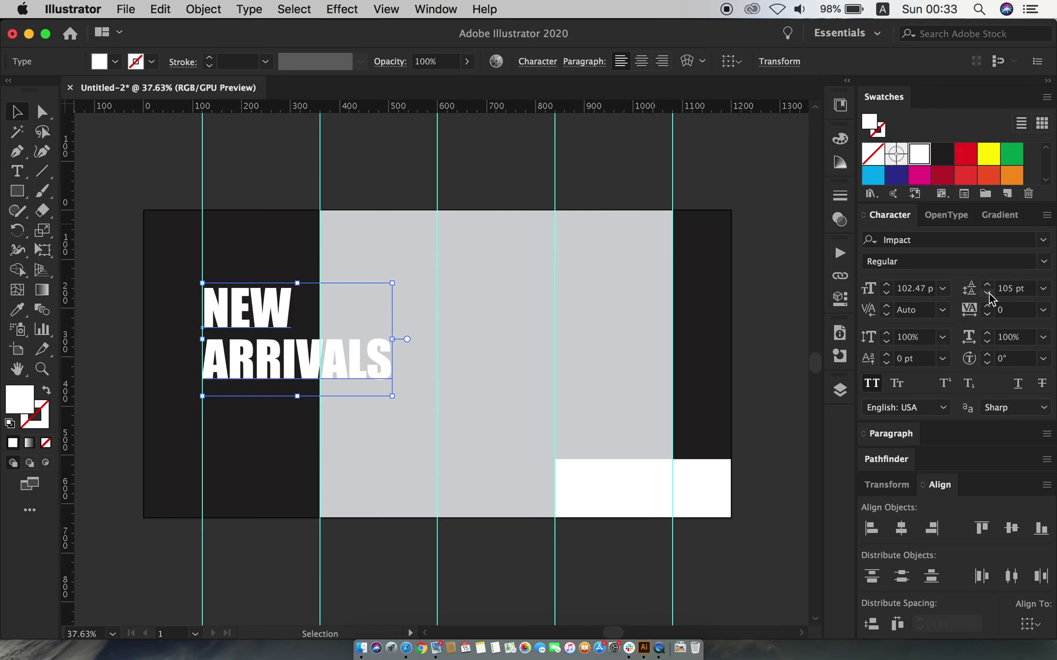
pyautogui.moveTo(393, 397); pyautogui.dragTo(419, 415)
pyautogui.click(142, 346)
pyautogui.click(233, 353)
# Paste a heading copy at top left, set it to 48 pt and retype it as BRAND.
pyautogui.click(160, 9)
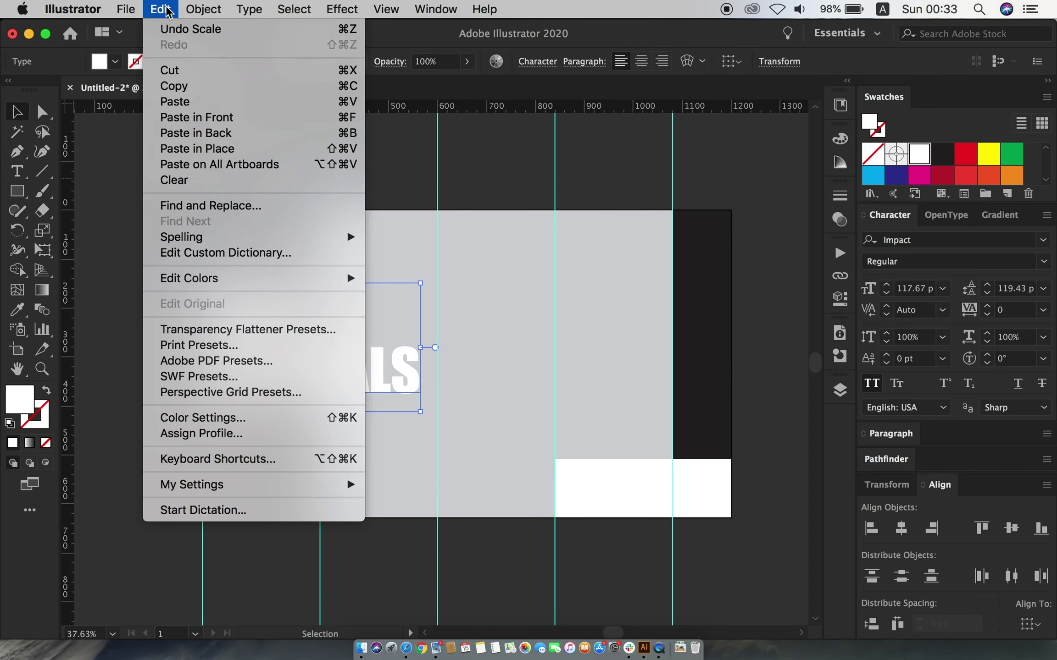
pyautogui.click(174, 102)
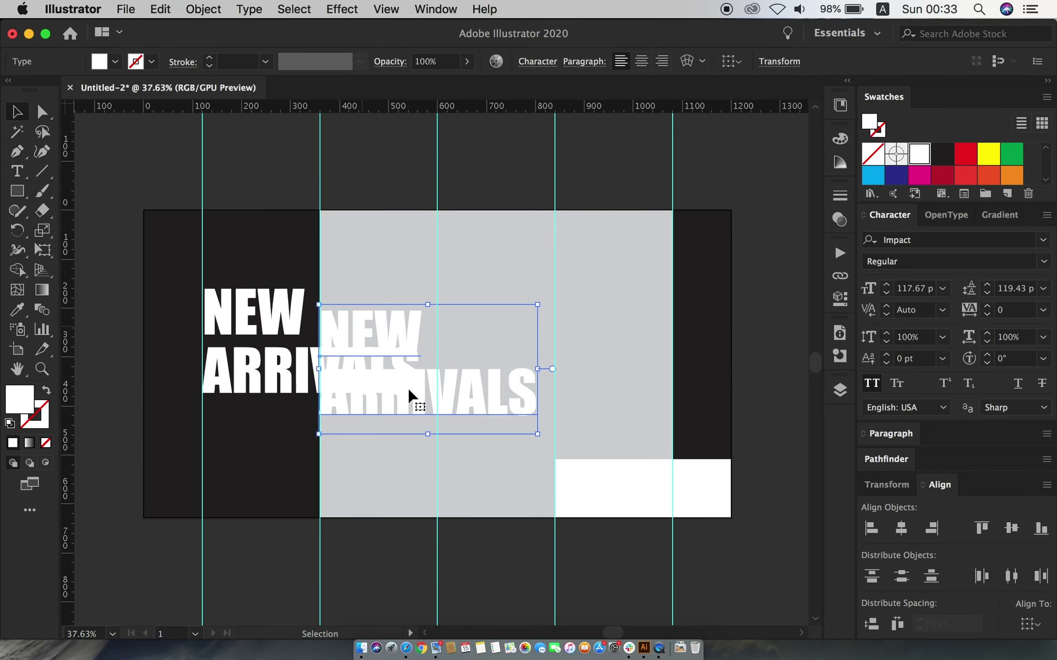
pyautogui.moveTo(413, 396); pyautogui.dragTo(294, 298)
pyautogui.click(942, 288)
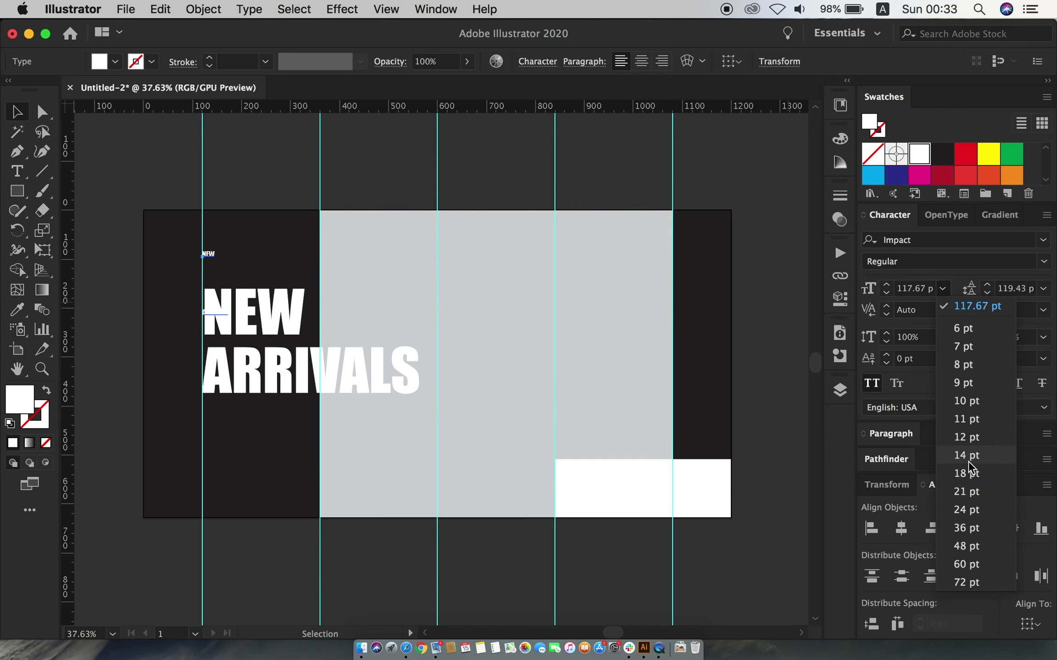
pyautogui.click(974, 547)
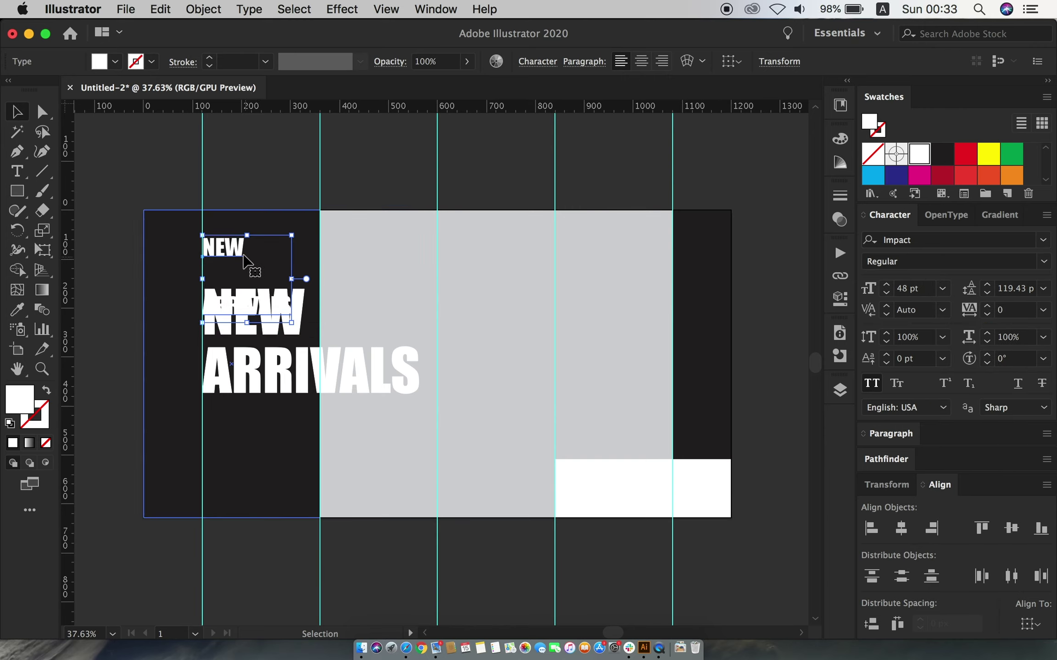
pyautogui.press('t')
pyautogui.write('BRAND')
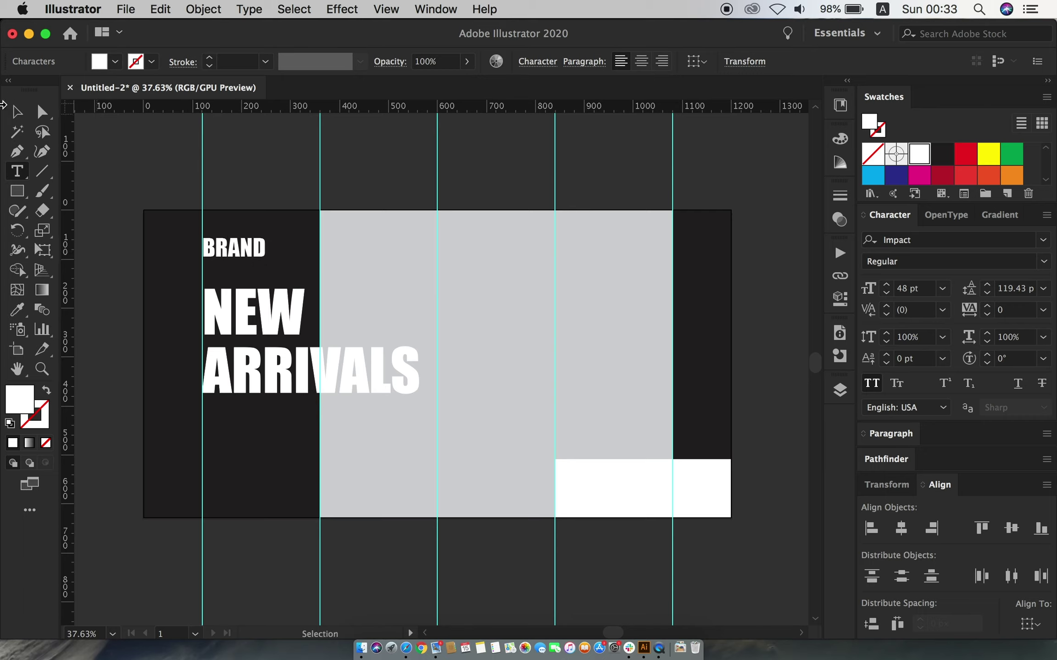
pyautogui.click(17, 111)
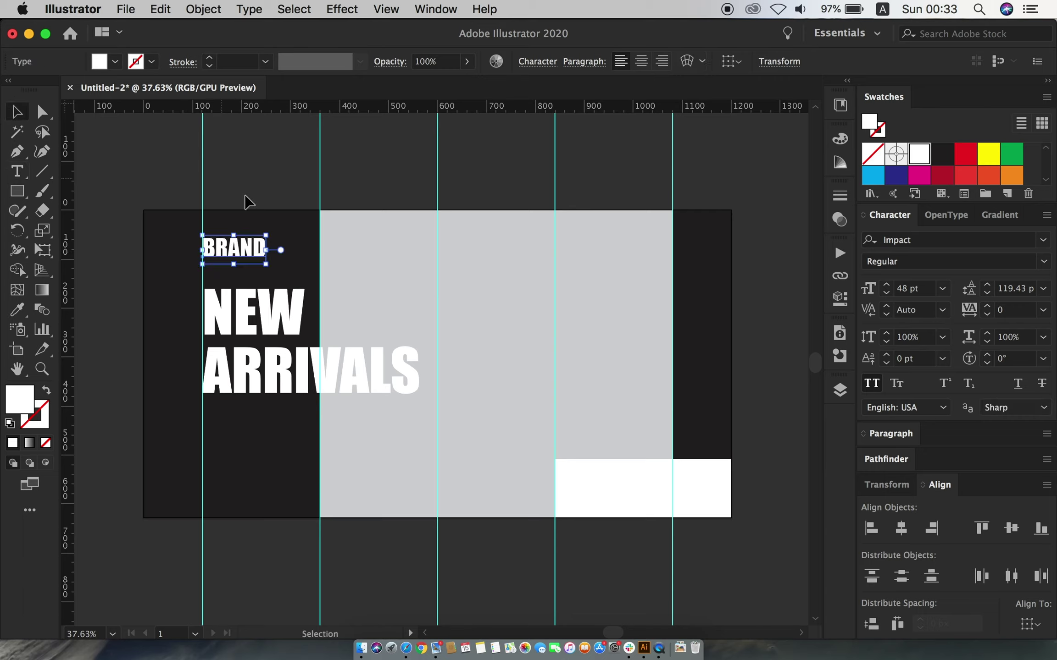
pyautogui.moveTo(266, 262); pyautogui.dragTo(253, 261)
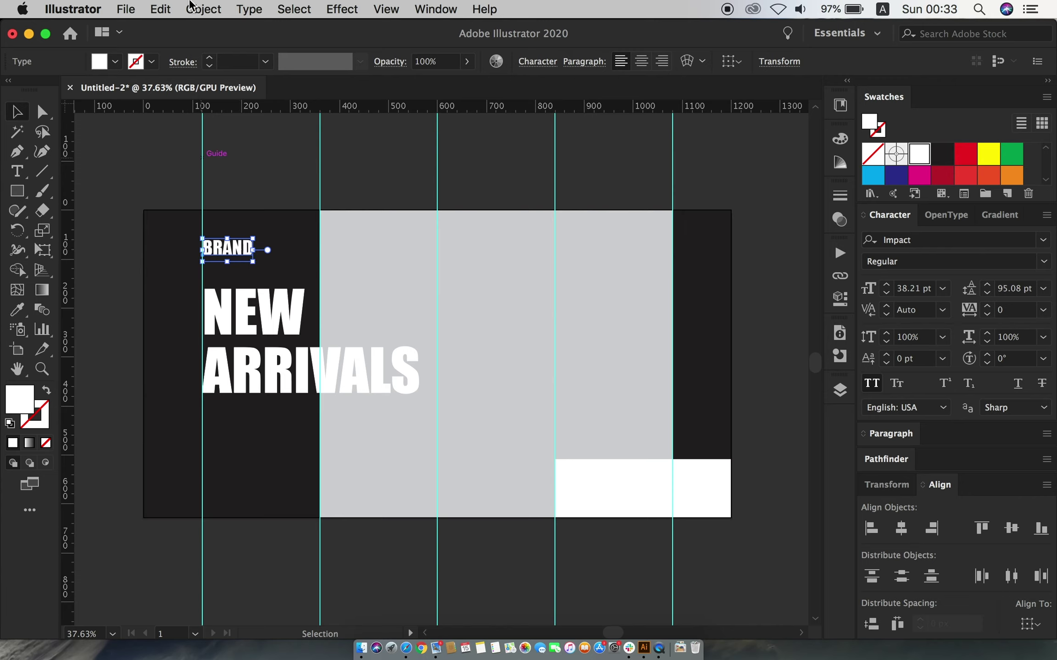
# Duplicate BRAND below ARRIVALS at lower left and retype it as *STYLIST.
pyautogui.click(160, 9)
pyautogui.click(174, 84)
pyautogui.click(161, 9)
pyautogui.click(174, 99)
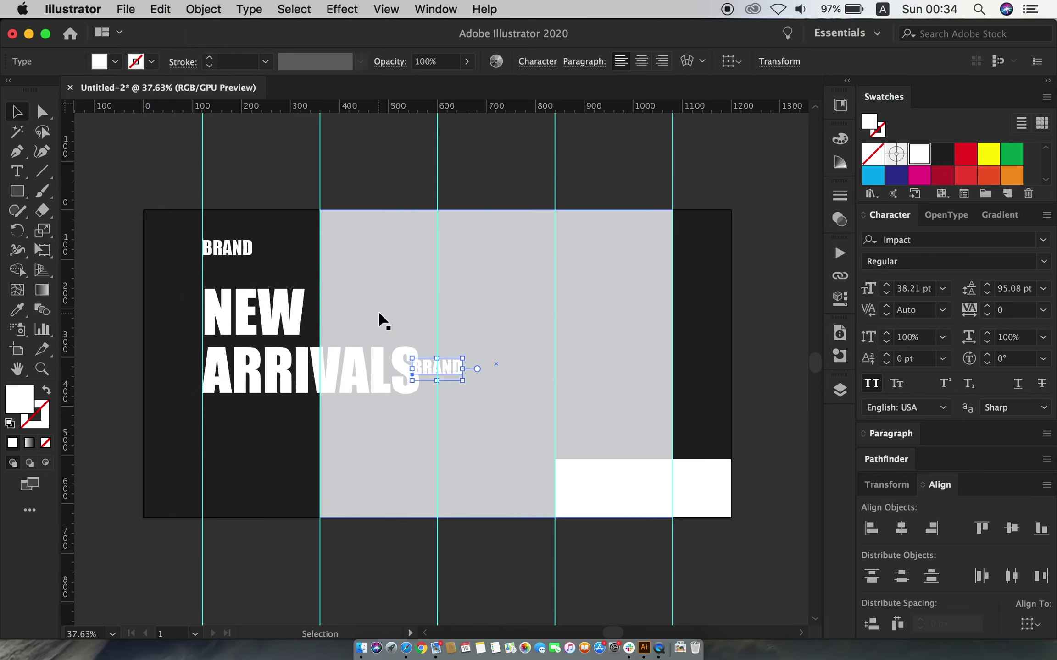
pyautogui.moveTo(436, 367)
pyautogui.mouseDown()
pyautogui.moveTo(227, 476)
pyautogui.moveTo(292, 449)
pyautogui.mouseUp()
pyautogui.doubleClick(257, 472)
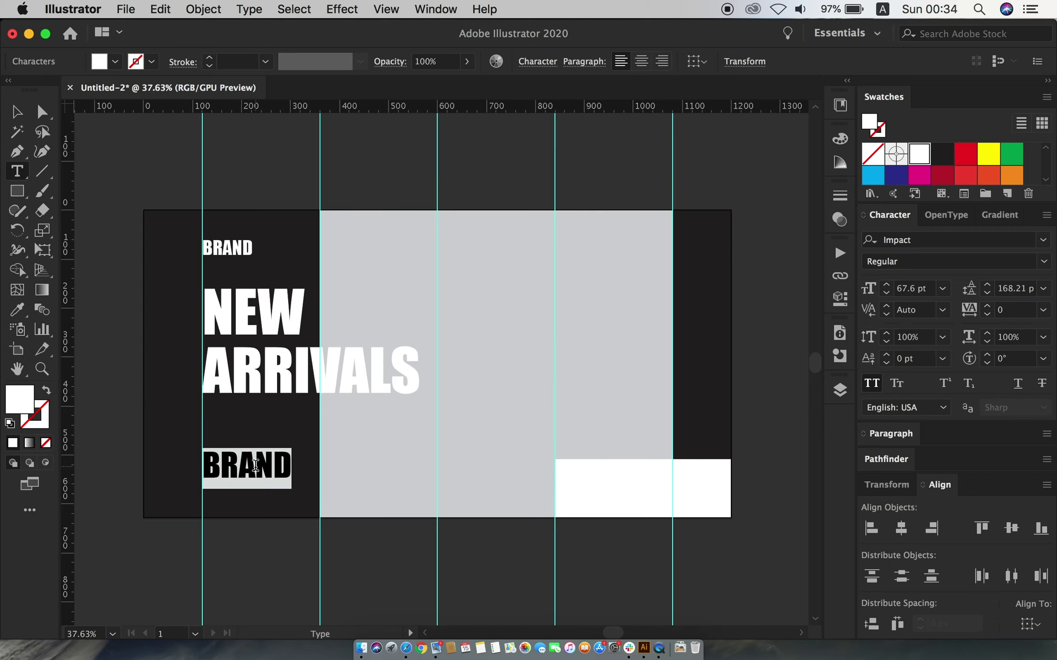
pyautogui.write('*')
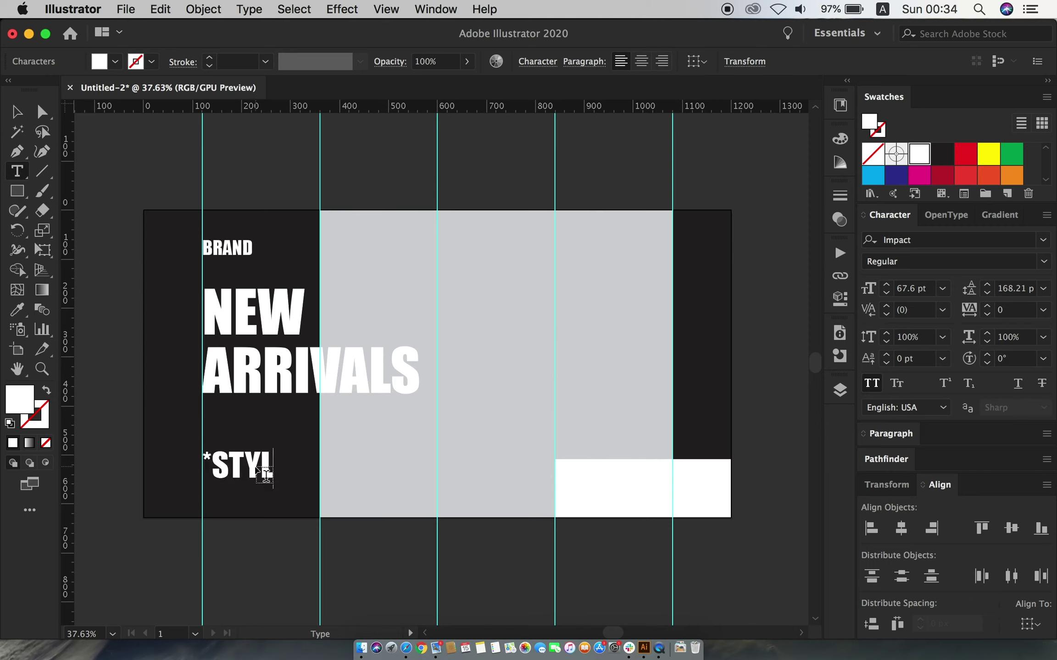
pyautogui.click(17, 111)
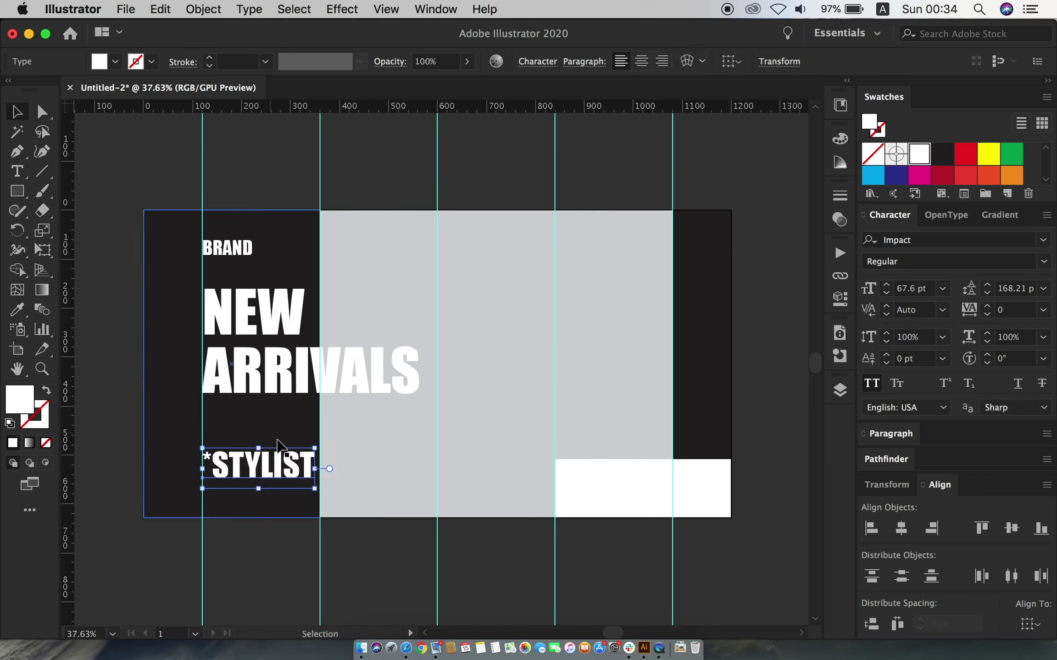
pyautogui.moveTo(283, 477)
pyautogui.mouseDown()
pyautogui.moveTo(283, 493)
pyautogui.moveTo(275, 489)
pyautogui.moveTo(653, 442)
pyautogui.moveTo(664, 470)
pyautogui.moveTo(650, 484)
pyautogui.moveTo(683, 490)
pyautogui.mouseUp()
# Turn a duplicate into black, centred MORE in the white box and nudge *STYLIST lower.
pyautogui.click(942, 153)
pyautogui.click(642, 64)
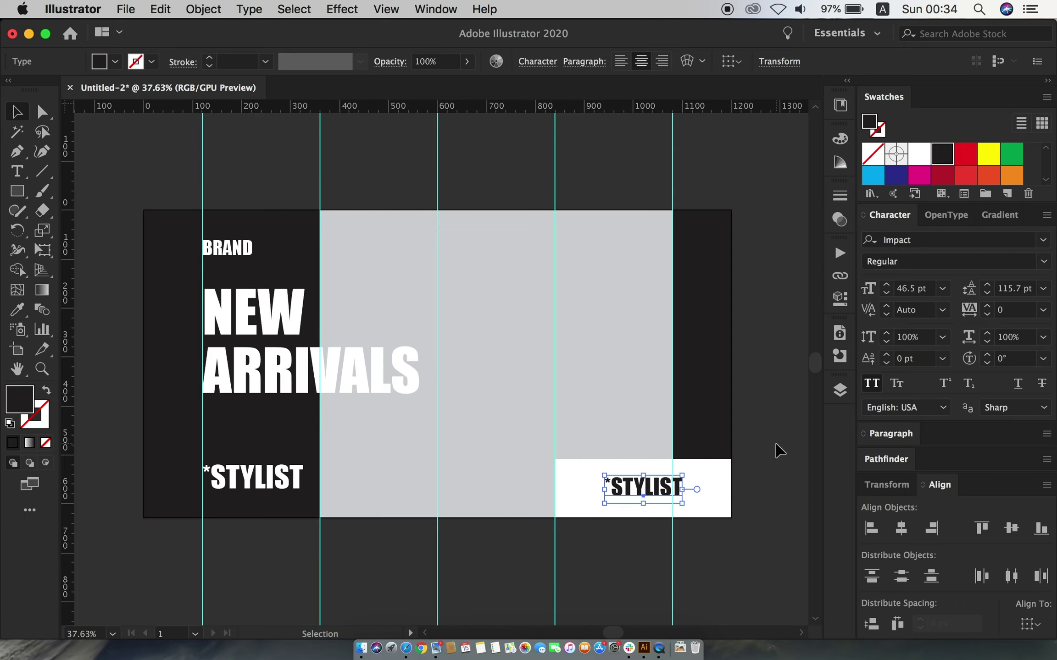
pyautogui.doubleClick(665, 493)
pyautogui.write('MORE')
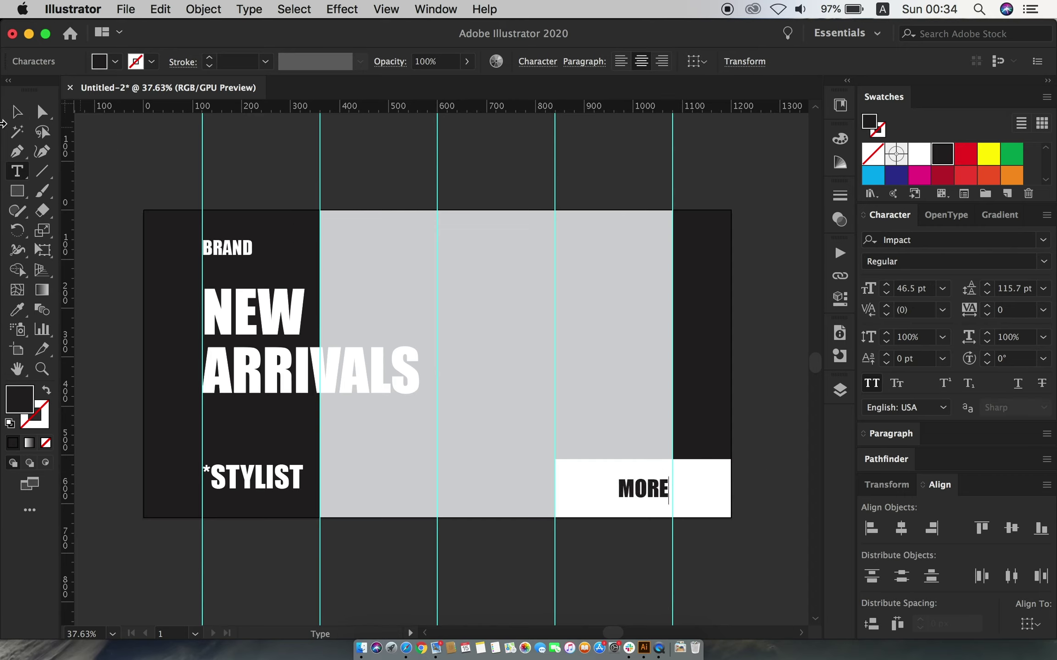
pyautogui.click(17, 112)
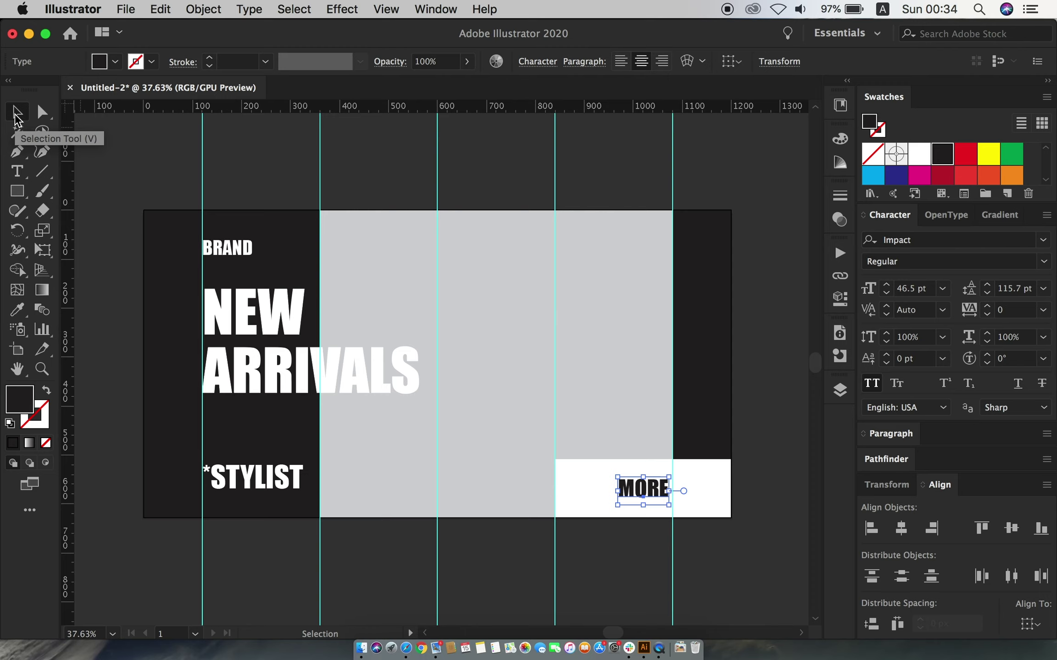
pyautogui.click(775, 422)
pyautogui.click(642, 486)
pyautogui.moveTo(259, 498); pyautogui.dragTo(262, 504)
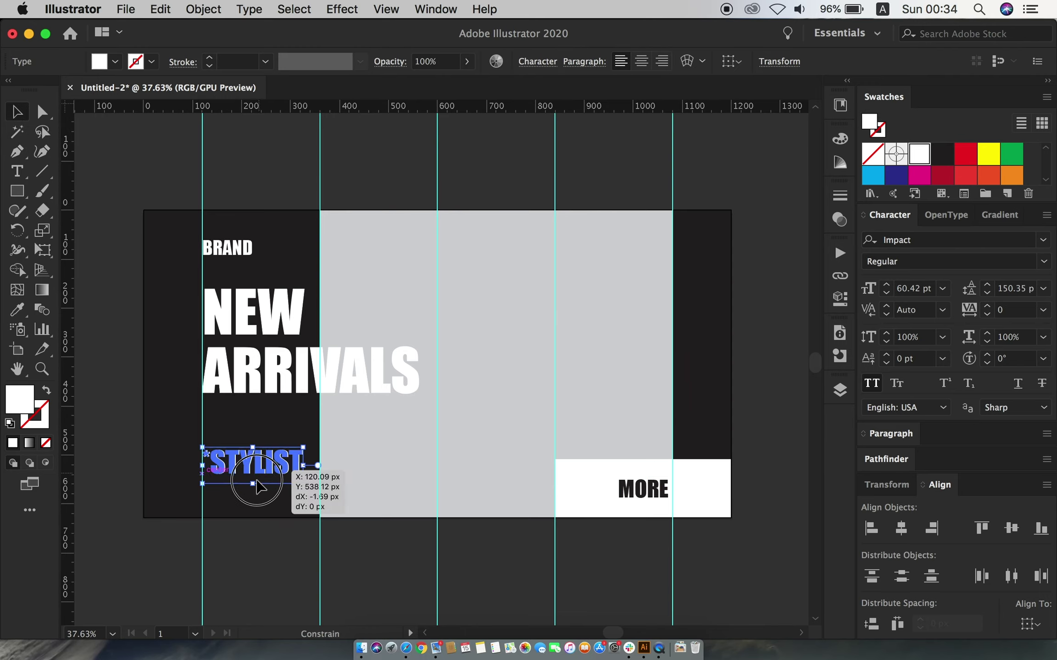
pyautogui.click(281, 562)
# Nudge NEW ARRIVALS up and draw a horizontal line from the left edge past ARRIVALS.
pyautogui.moveTo(280, 562); pyautogui.dragTo(274, 545)
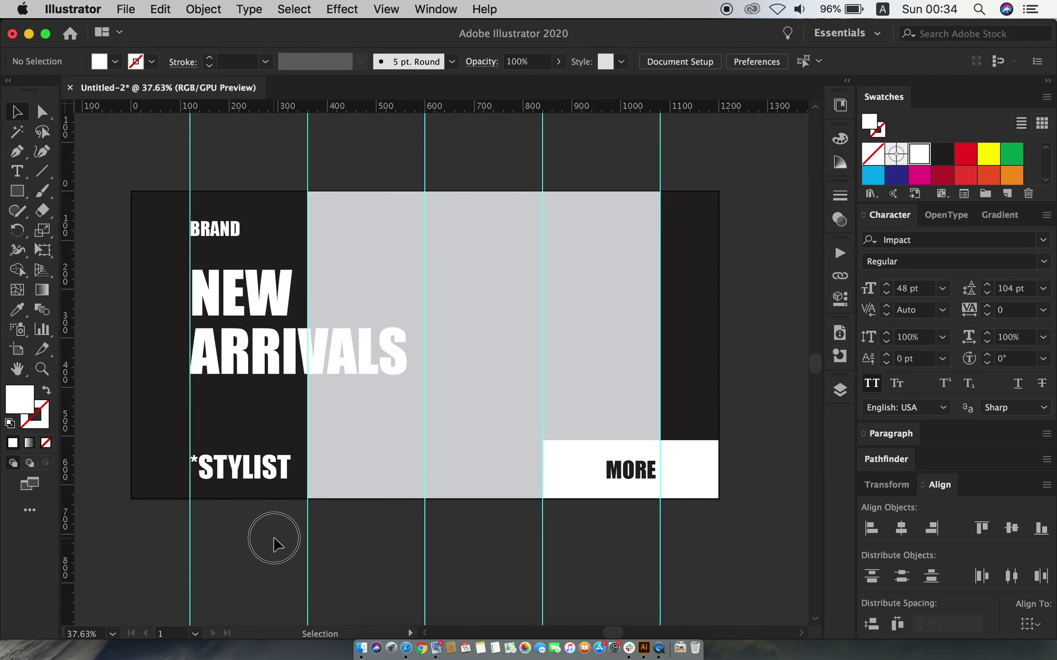
pyautogui.moveTo(255, 353); pyautogui.dragTo(259, 348)
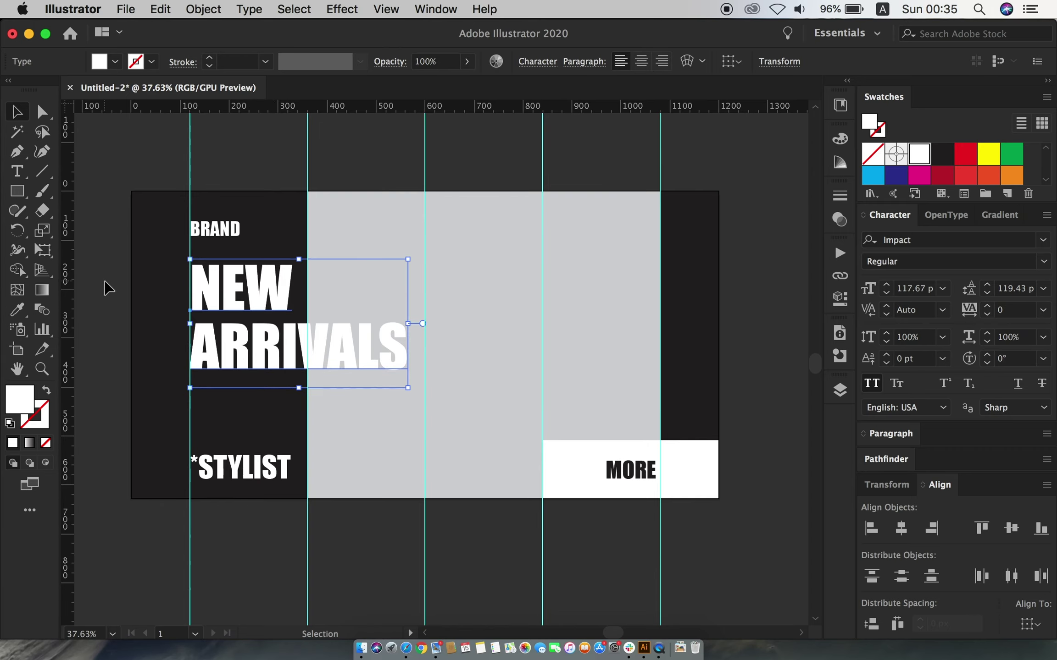
pyautogui.click(106, 288)
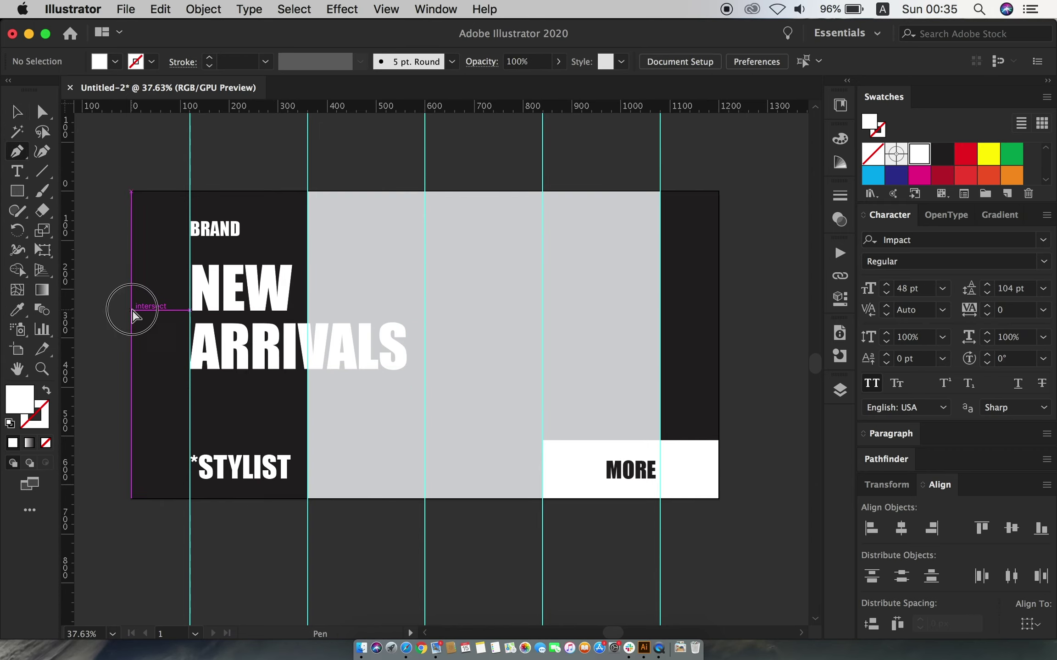
pyautogui.click(132, 311)
pyautogui.click(404, 310)
pyautogui.click(46, 393)
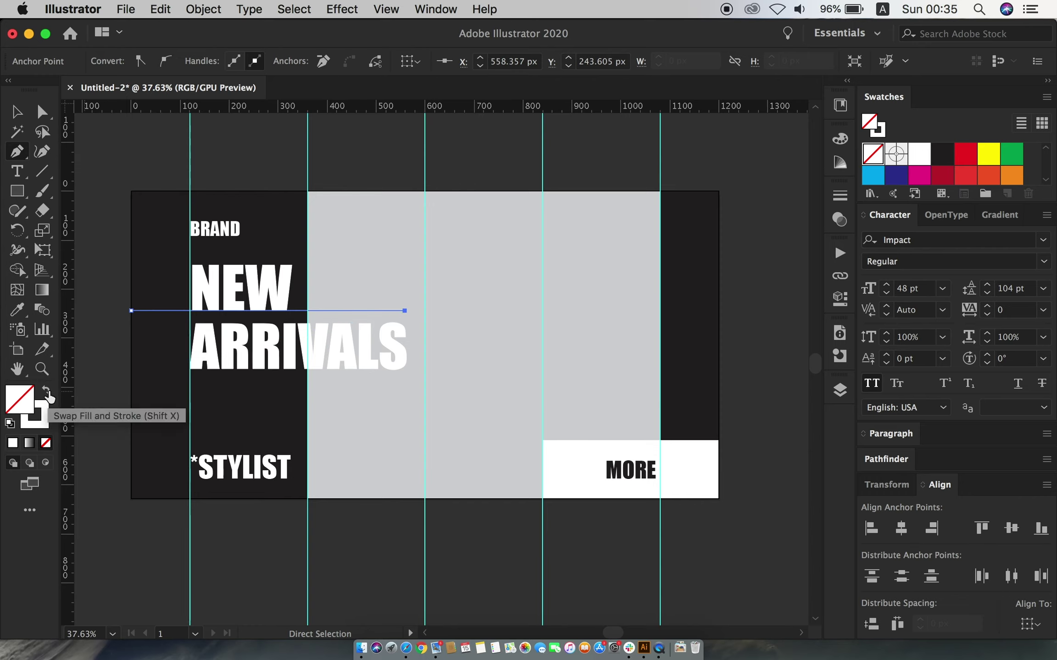
# Give the line a white 2 pt stroke.
pyautogui.click(18, 111)
pyautogui.click(134, 290)
pyautogui.click(144, 310)
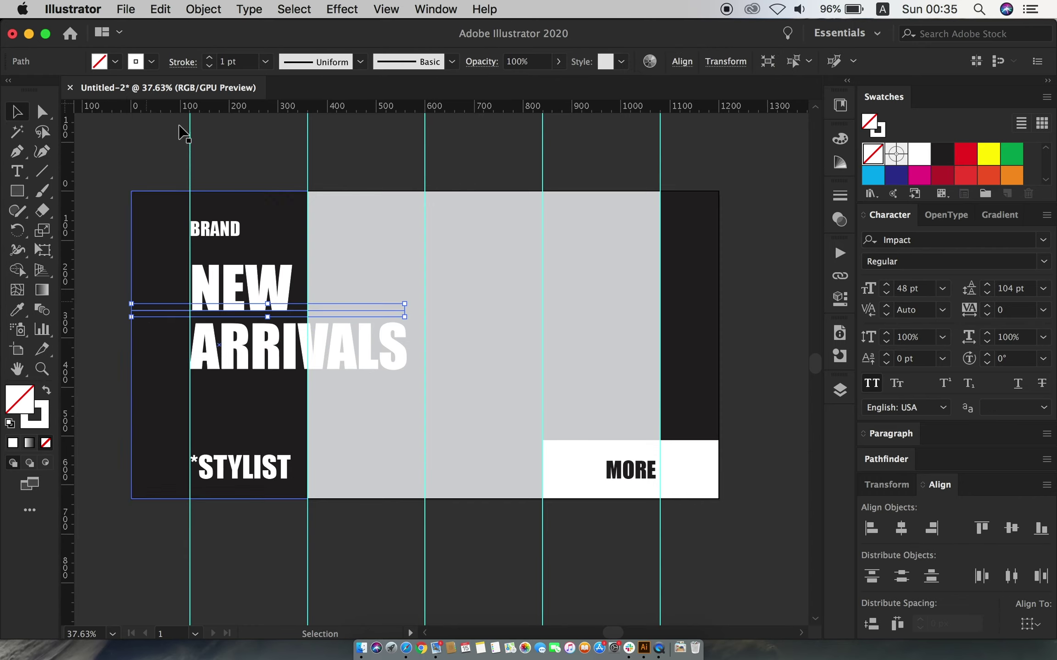
pyautogui.click(209, 57)
pyautogui.click(111, 252)
# Duplicate the white rule below ARRIVALS and zoom out to the whole artboard.
pyautogui.scroll(5, 283, 349)
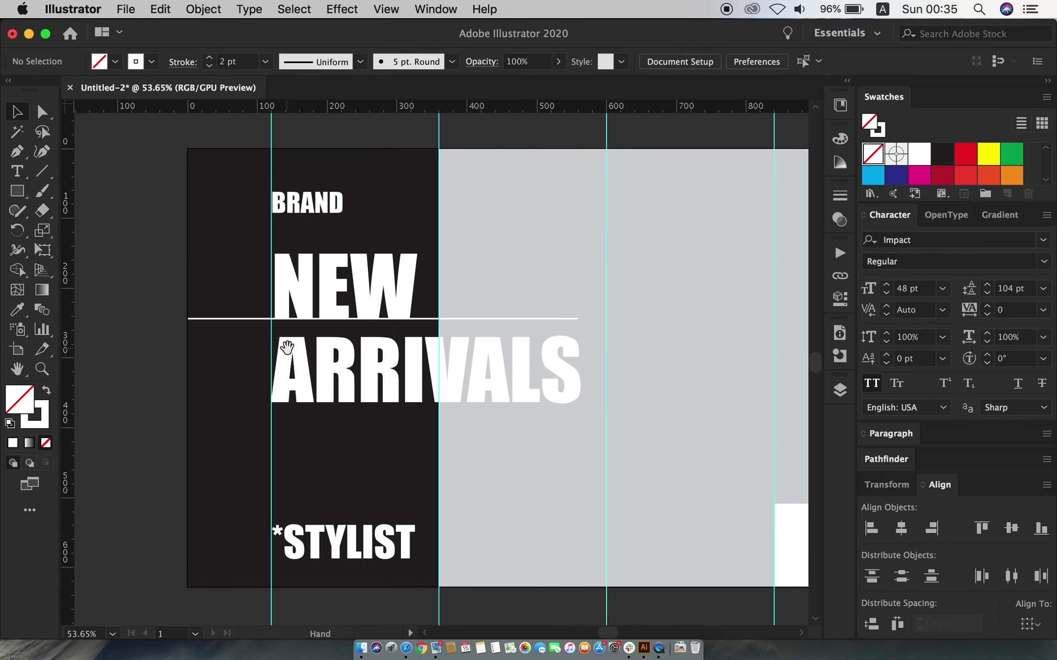
pyautogui.moveTo(248, 283); pyautogui.dragTo(243, 472)
pyautogui.scroll(-5, 278, 319)
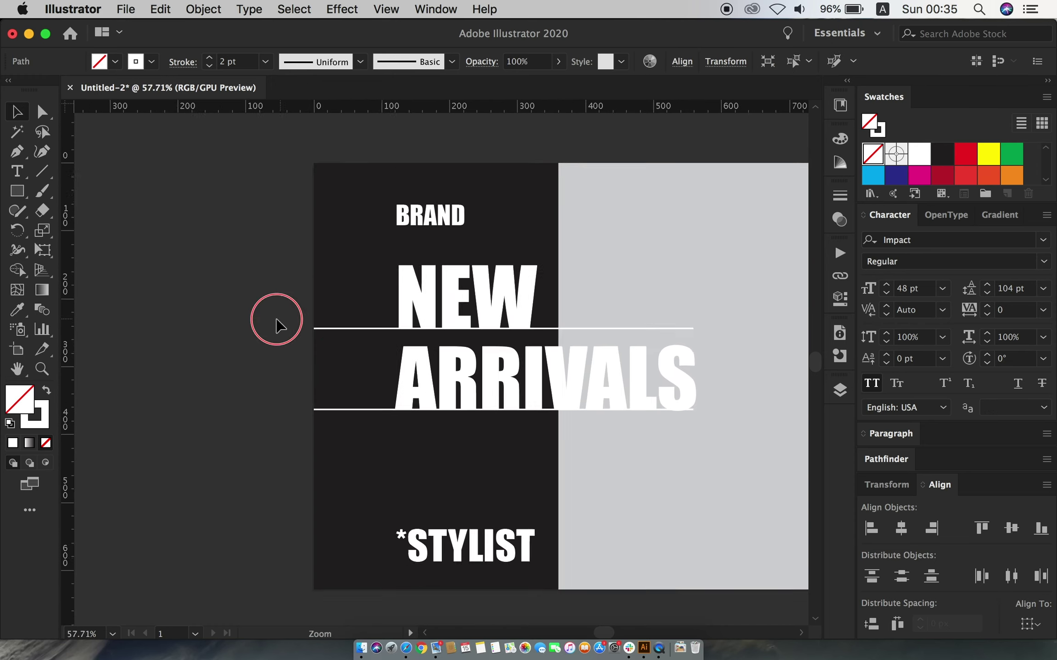
pyautogui.scroll(-2, 406, 382)
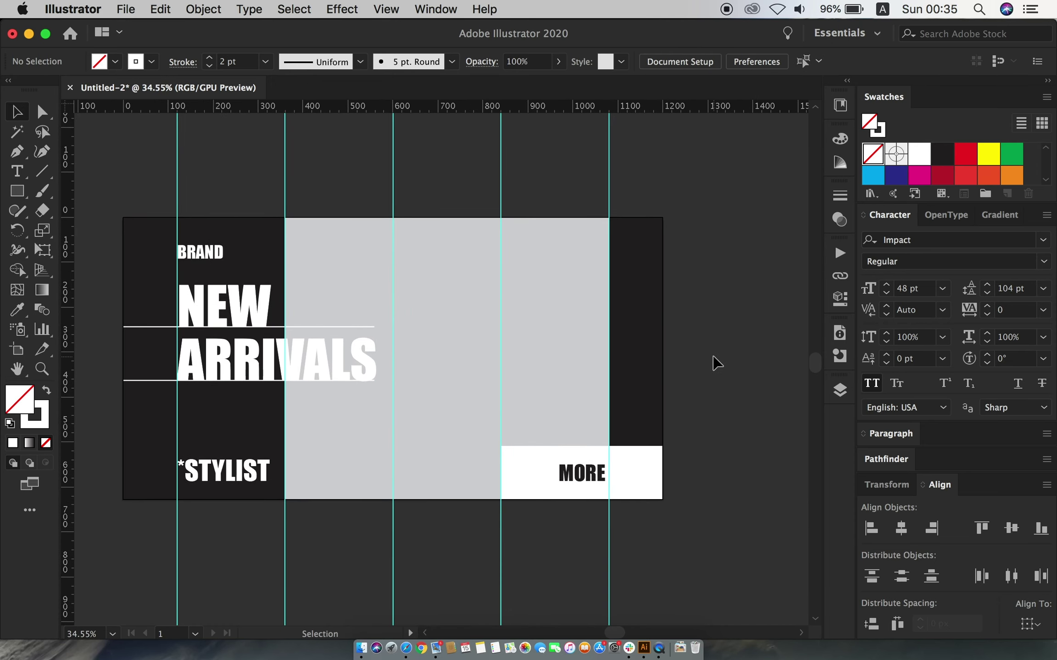
pyautogui.hscroll(-2, 734, 361)
pyautogui.click(126, 10)
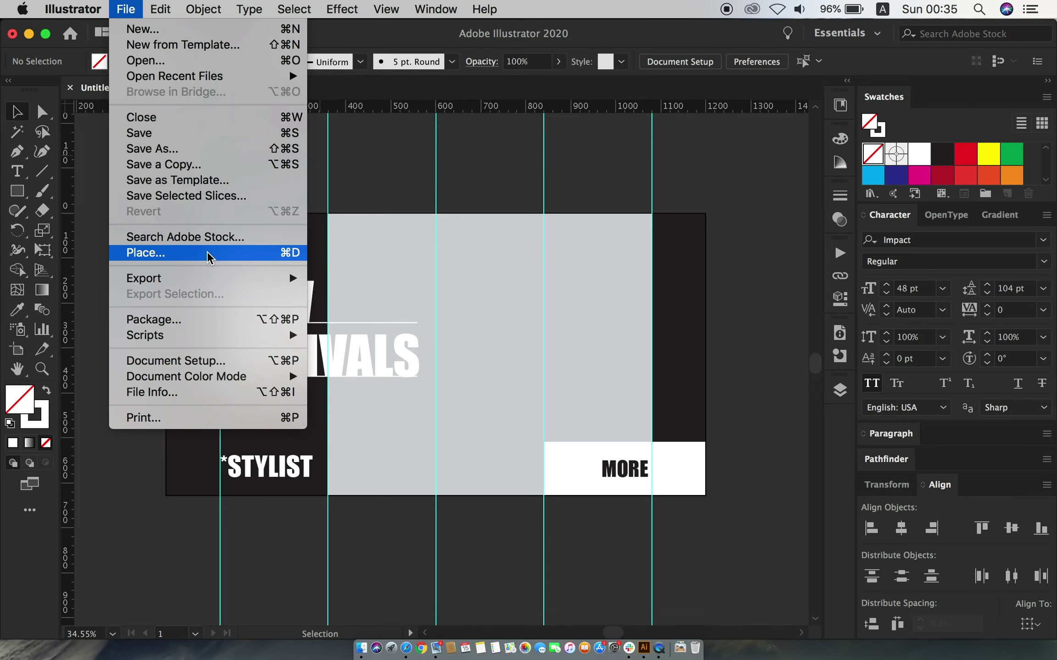
# Place the photo 3009375.jpg and scale it down over the banner.
pyautogui.click(184, 252)
pyautogui.click(289, 59)
pyautogui.click(953, 624)
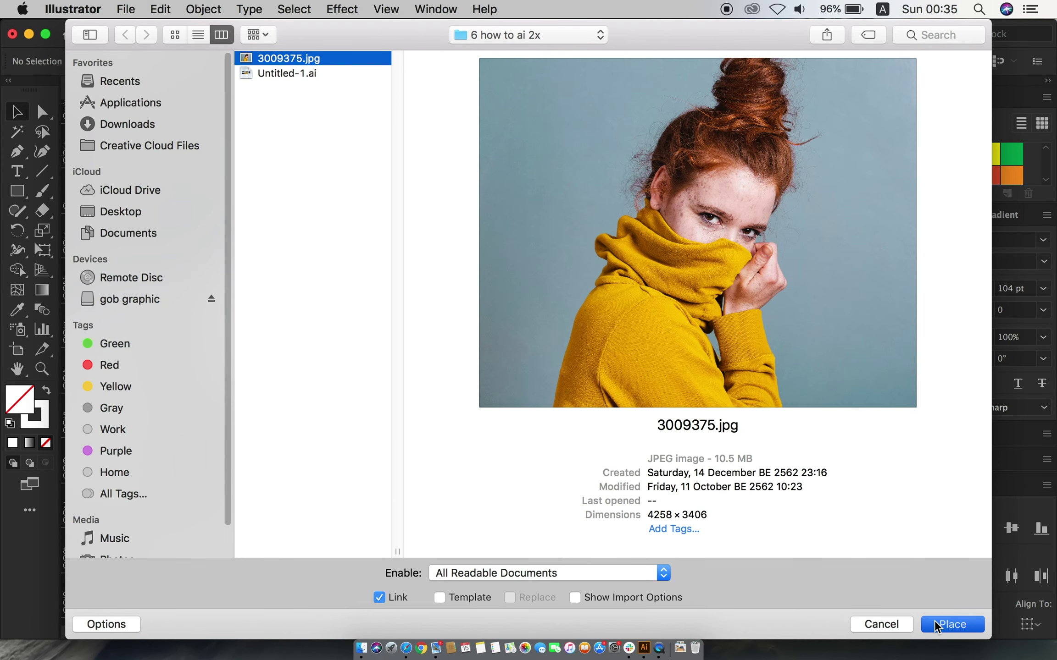
pyautogui.click(297, 177)
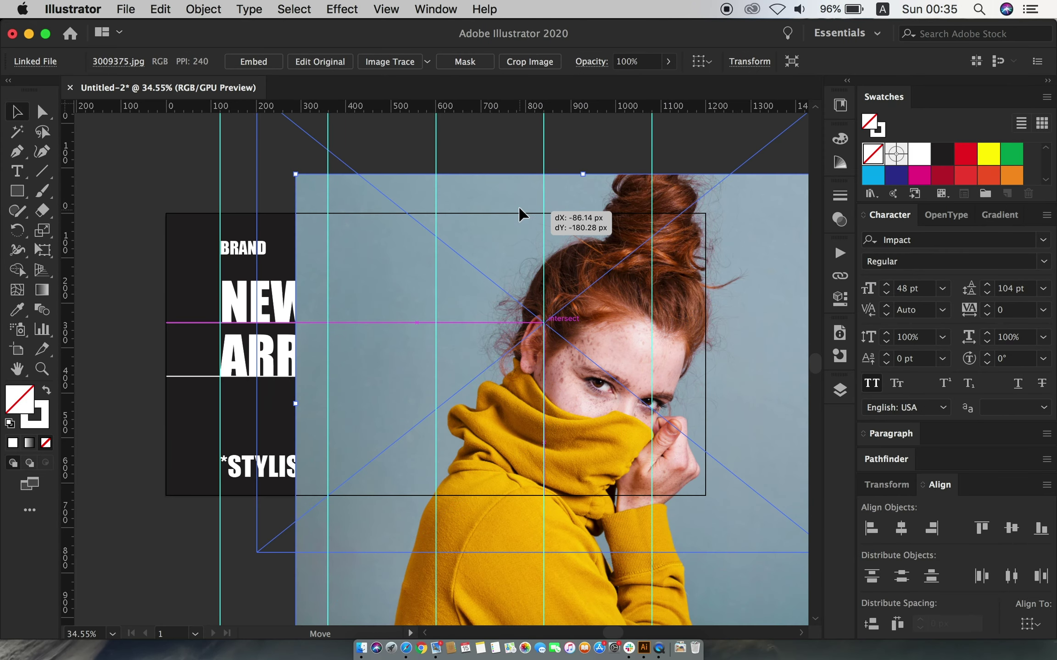
pyautogui.moveTo(545, 554)
pyautogui.mouseDown()
pyautogui.moveTo(541, 389)
pyautogui.moveTo(480, 150)
pyautogui.mouseUp()
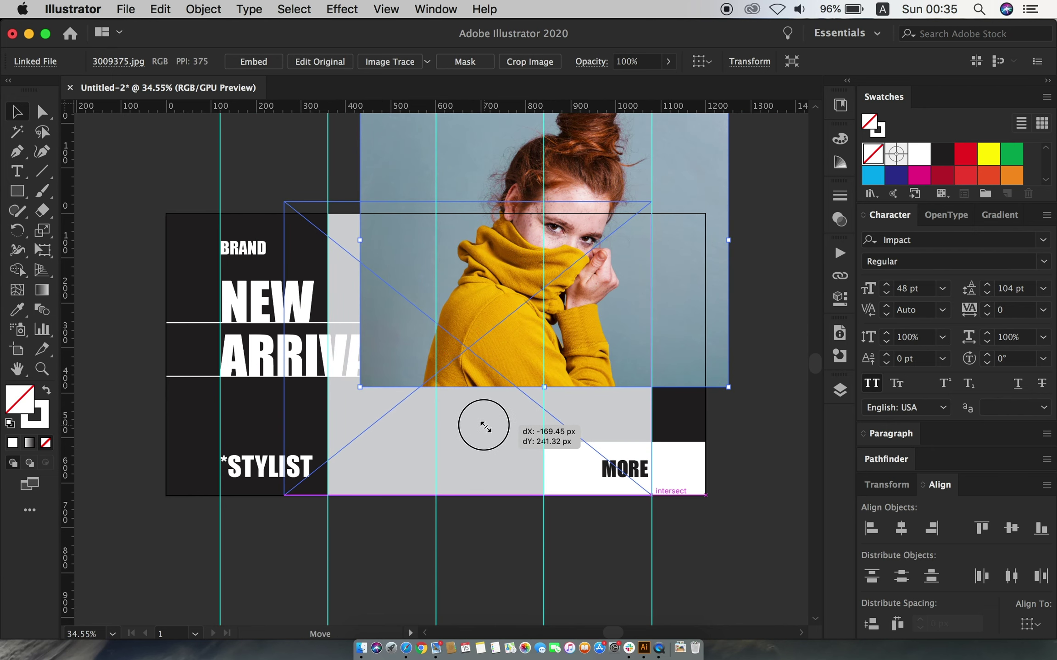
# Send the photo to the back and clip it to the grey middle rectangle.
pyautogui.rightClick(484, 166)
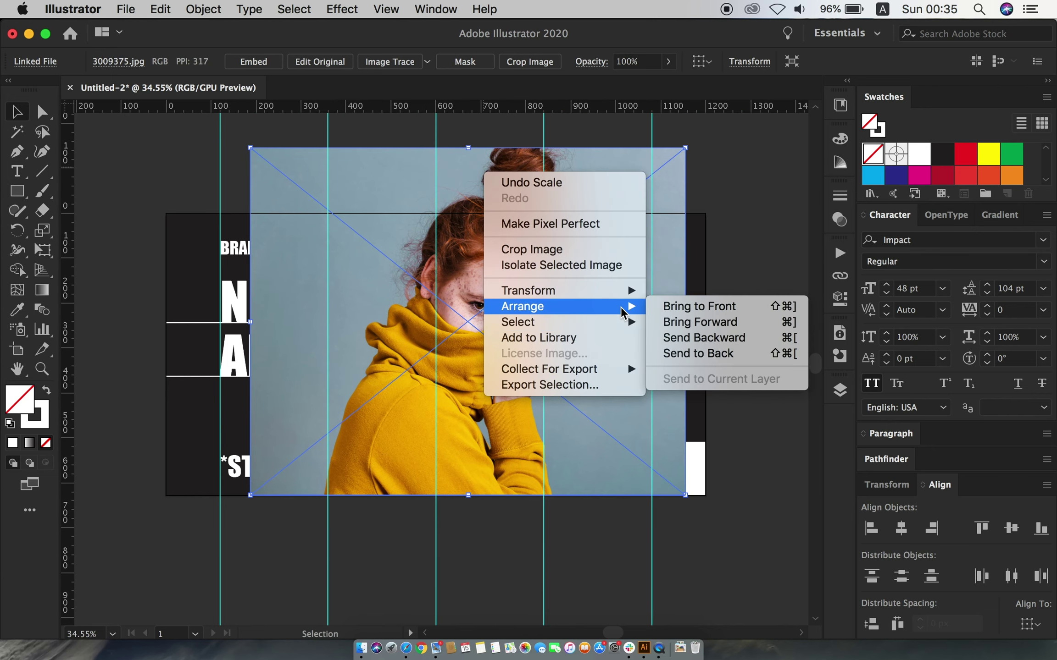
pyautogui.click(687, 351)
pyautogui.keyDown('shift'); pyautogui.click(479, 232); pyautogui.keyUp('shift')
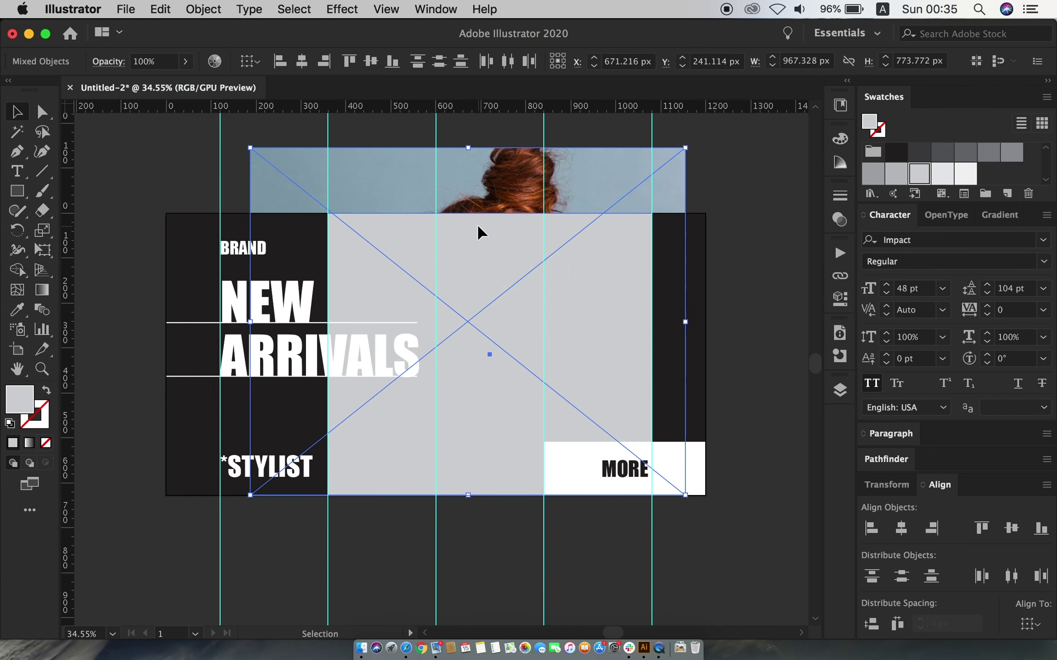
pyautogui.click(193, 14)
pyautogui.click(373, 528)
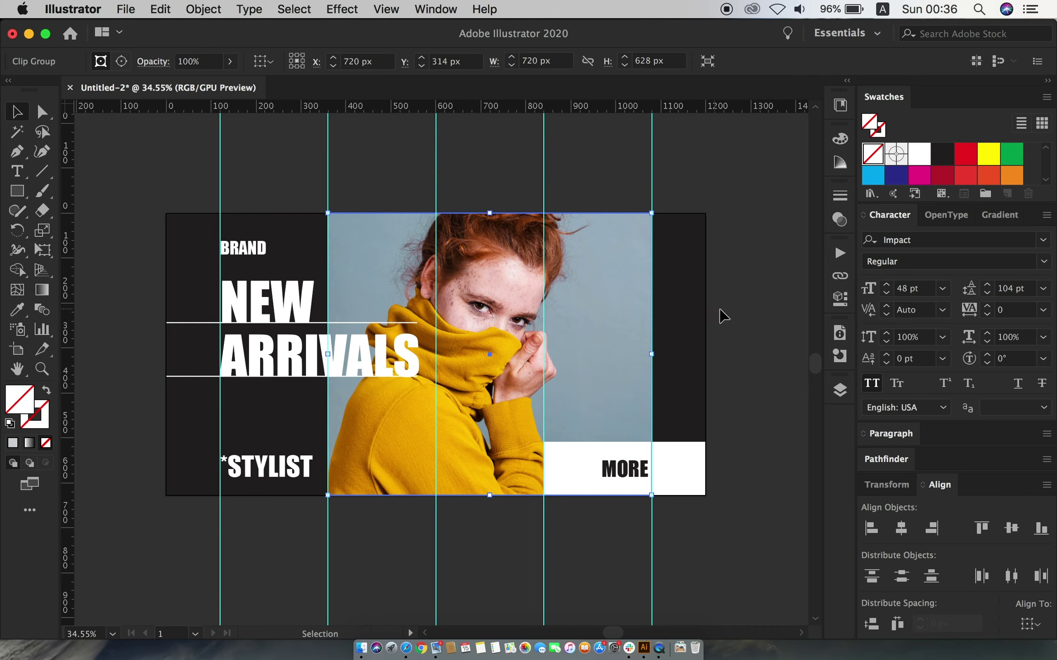
pyautogui.click(732, 317)
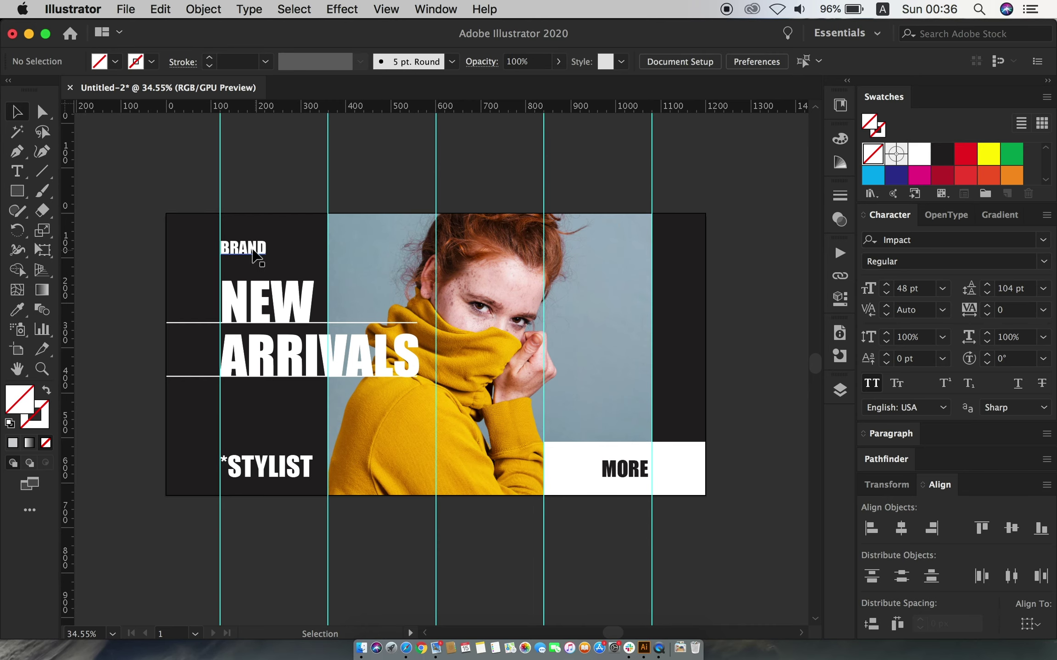
# Duplicate BRAND onto the right block as vertical FASHION with 200 tracking.
pyautogui.moveTo(251, 255)
pyautogui.mouseDown()
pyautogui.moveTo(703, 267)
pyautogui.moveTo(669, 296)
pyautogui.moveTo(679, 290)
pyautogui.mouseUp()
pyautogui.click(1042, 311)
pyautogui.click(1019, 568)
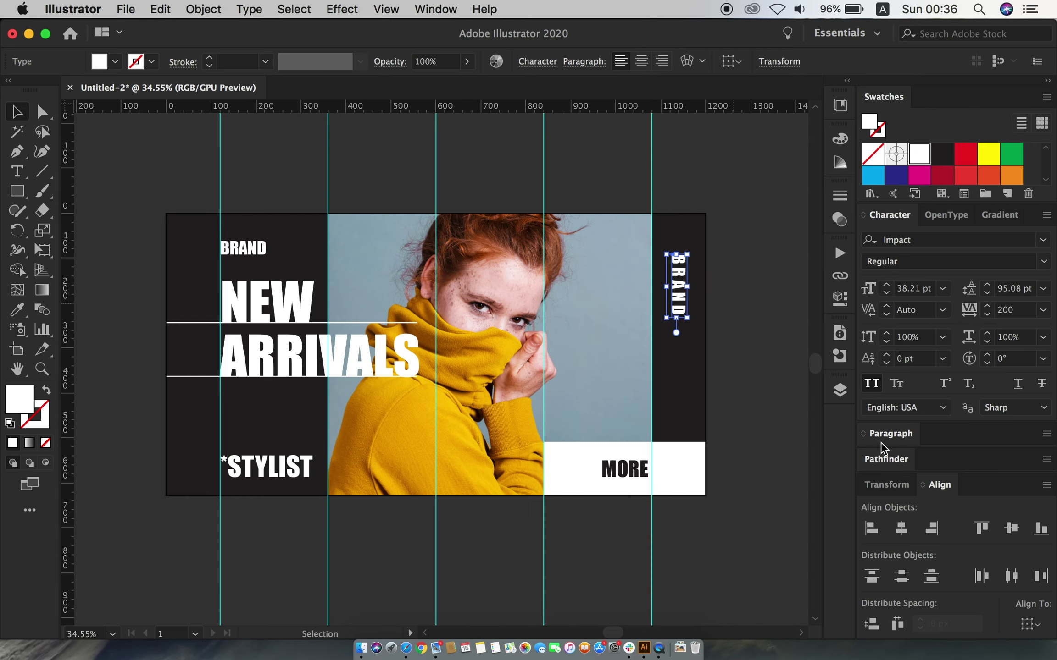
pyautogui.doubleClick(678, 303)
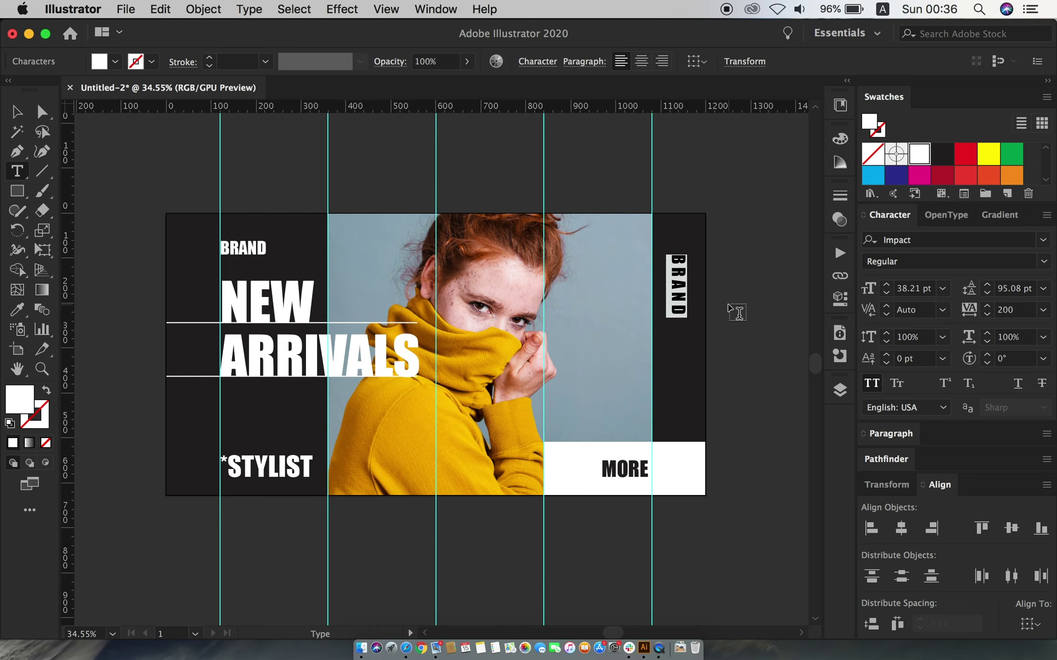
pyautogui.write('FASHION')
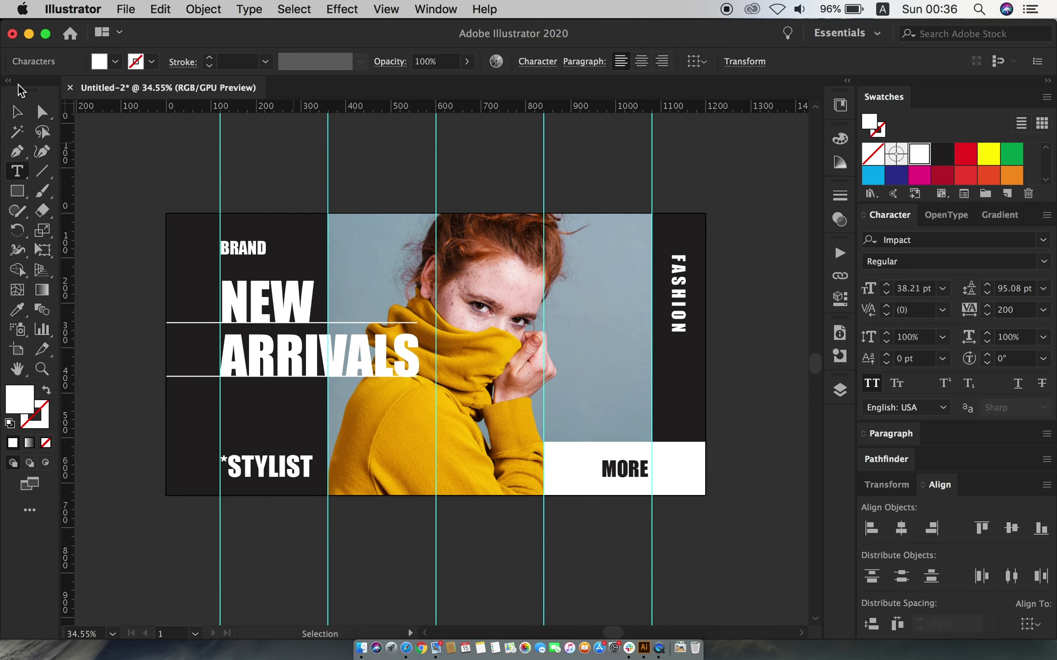
pyautogui.click(16, 111)
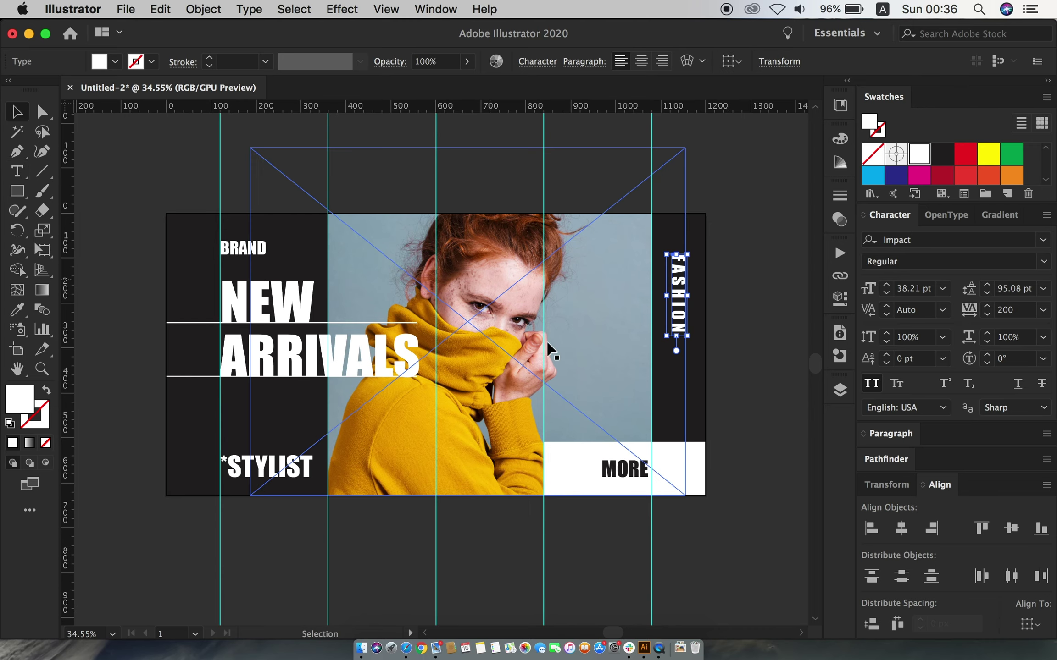
# Colour FASHION and *STYLIST with the sweater's yellow sampled by eyedropper.
pyautogui.keyDown('shift'); pyautogui.click(238, 466); pyautogui.keyUp('shift')
pyautogui.click(17, 310)
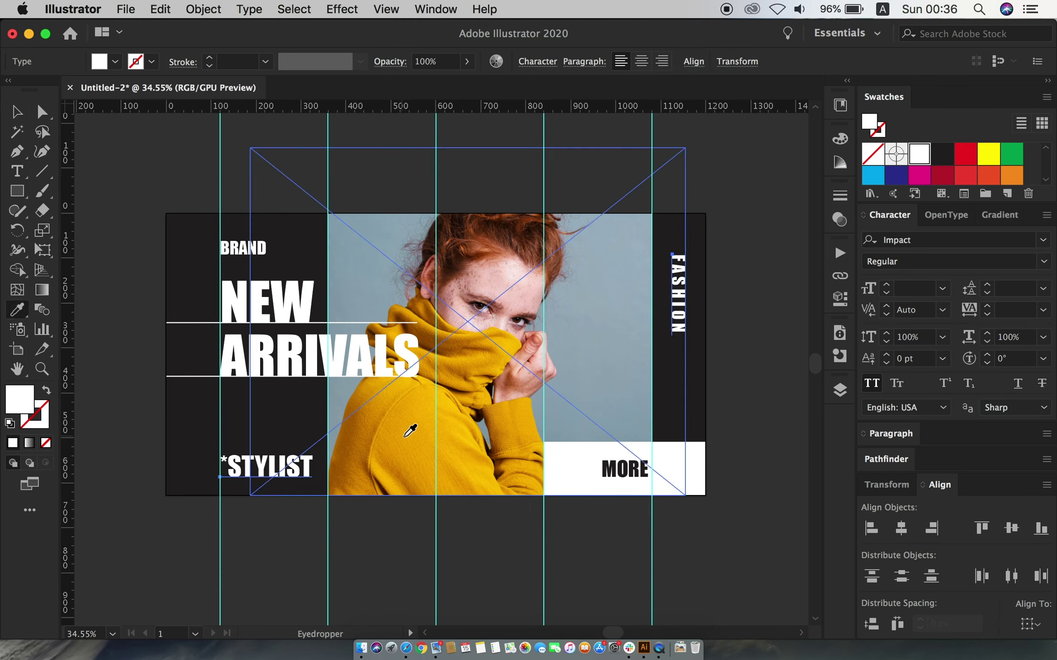
pyautogui.click(409, 428)
pyautogui.click(17, 111)
pyautogui.click(114, 288)
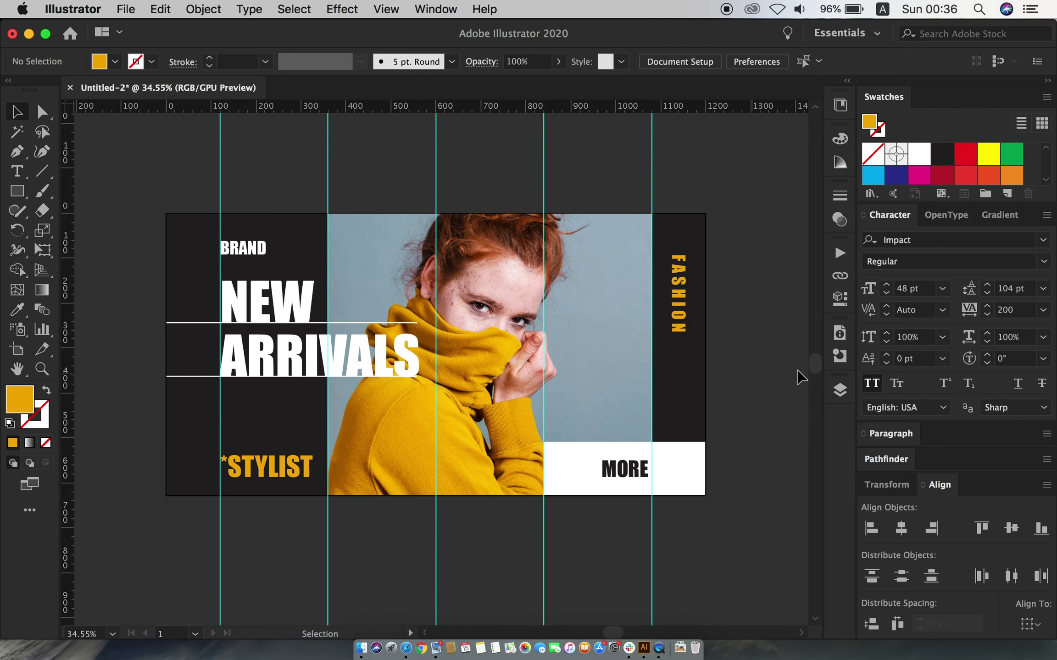
pyautogui.click(380, 6)
# Hide the guides and nudge the NEW ARRIVALS headline and its white rules up slightly.
pyautogui.scroll(-3, 468, 504)
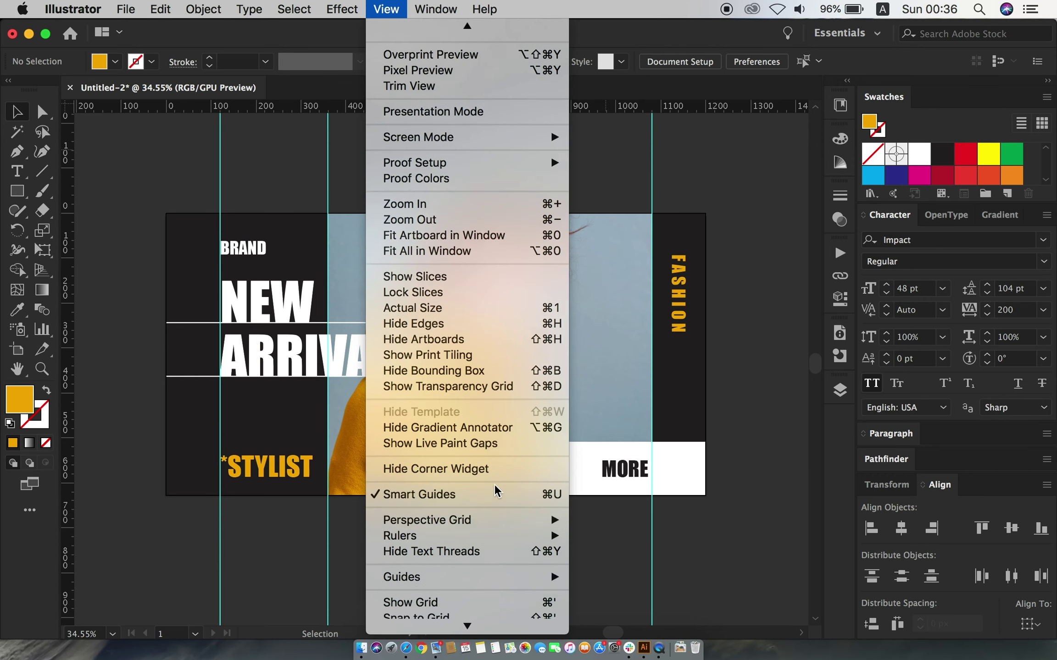
pyautogui.click(593, 546)
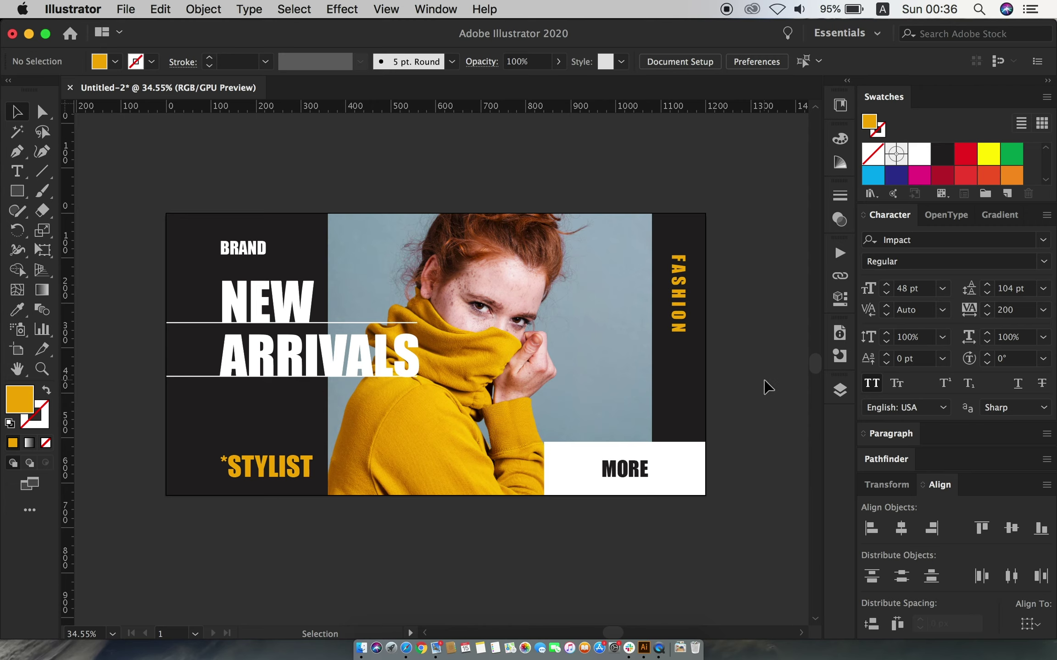
pyautogui.click(244, 247)
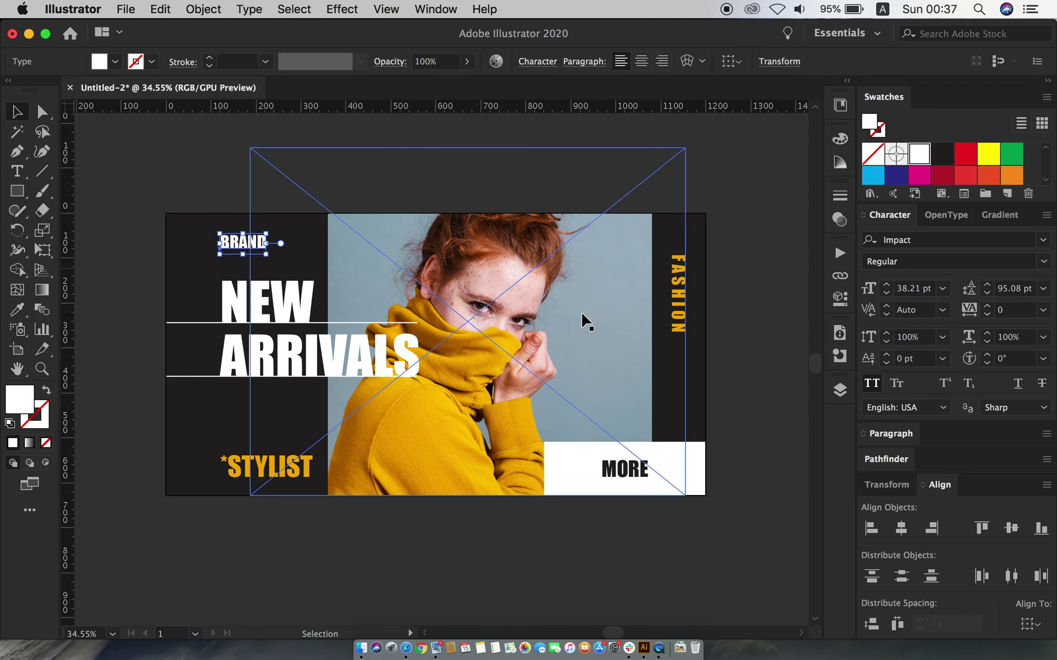
pyautogui.click(676, 312)
pyautogui.click(745, 353)
pyautogui.moveTo(189, 318); pyautogui.dragTo(222, 410)
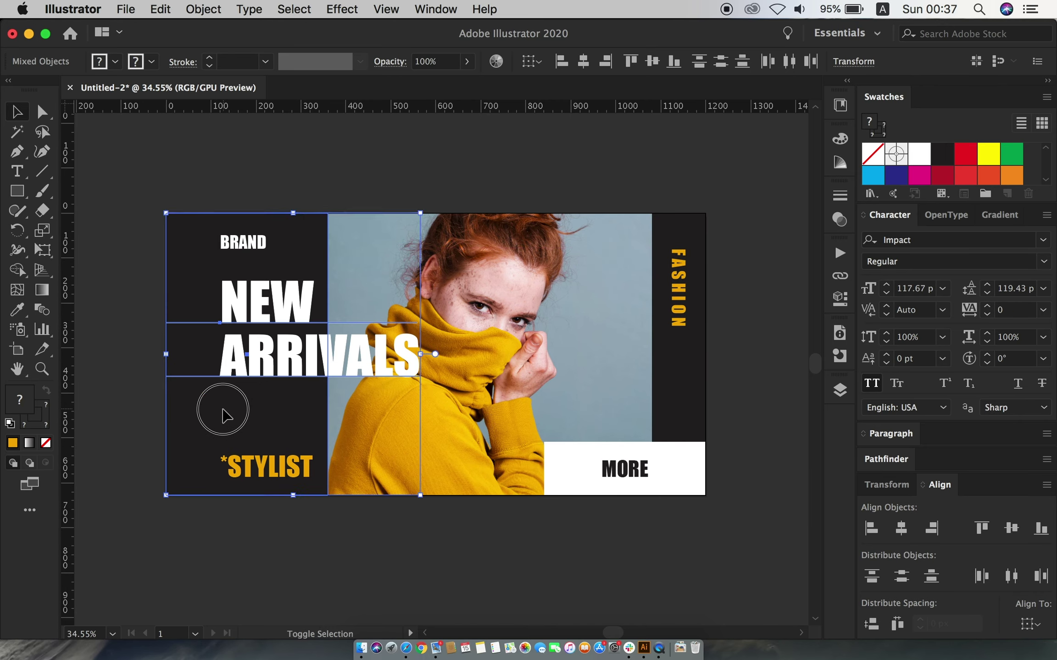
pyautogui.moveTo(252, 363); pyautogui.dragTo(251, 357)
pyautogui.click(137, 423)
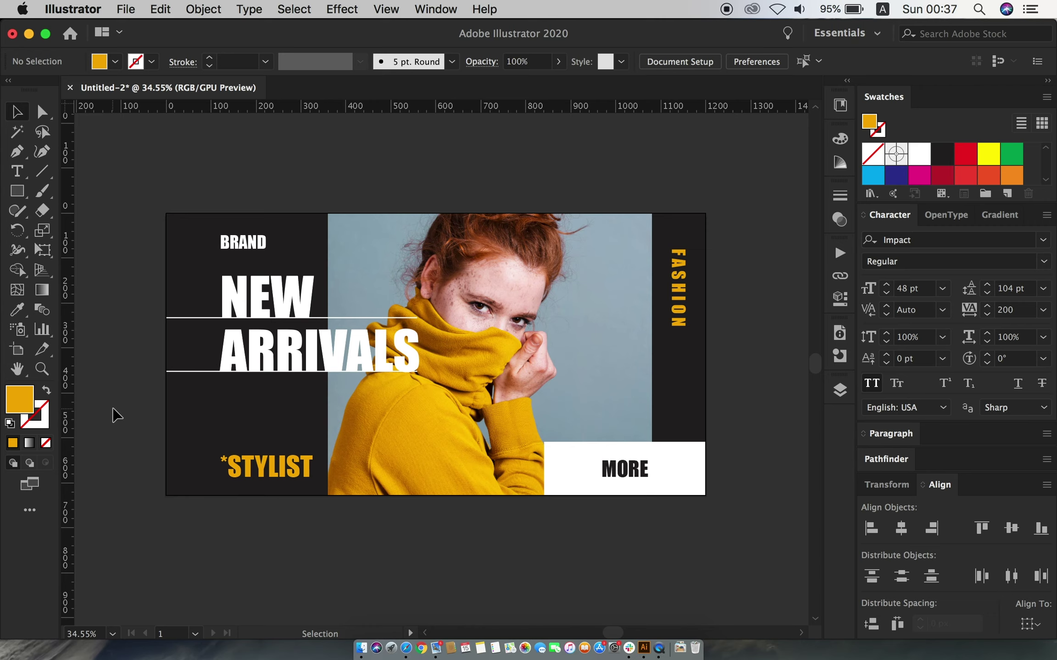
pyautogui.press('super+semicolon')
pyautogui.press('super+semicolon')
# Scale the woman's photo inside its clipping frame in the middle panel.
pyautogui.click(614, 328)
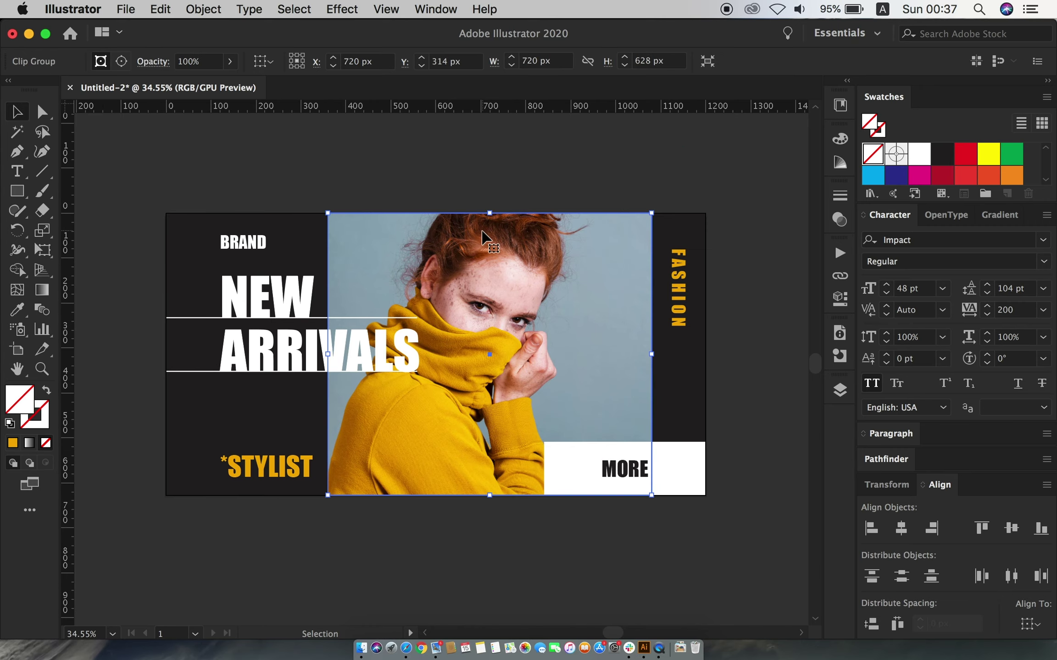
pyautogui.click(121, 61)
pyautogui.moveTo(463, 151); pyautogui.dragTo(469, 163)
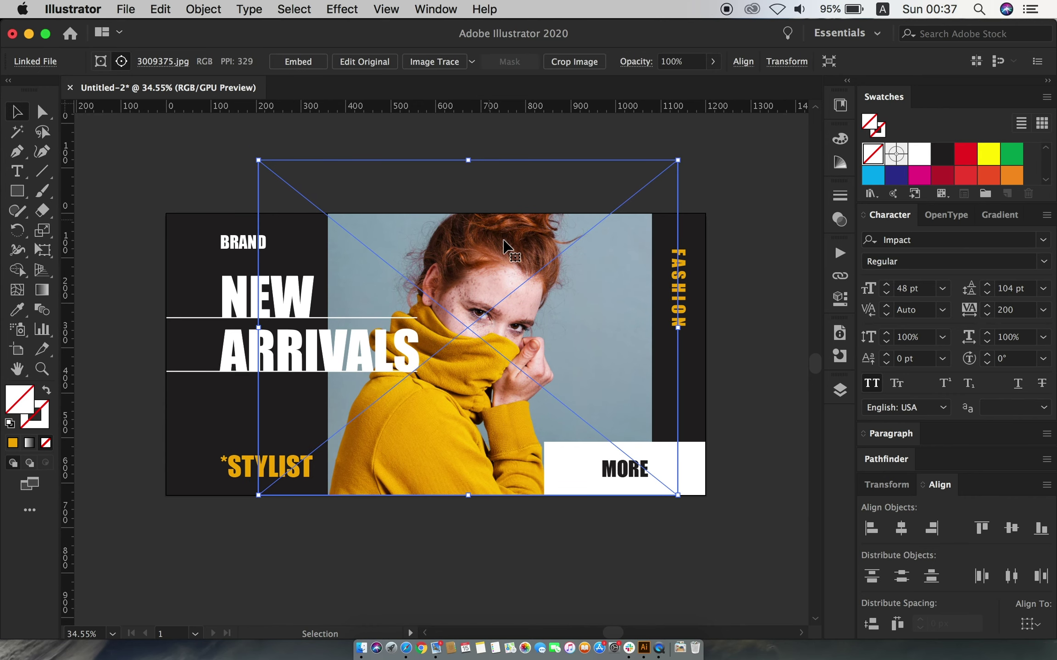
pyautogui.click(735, 336)
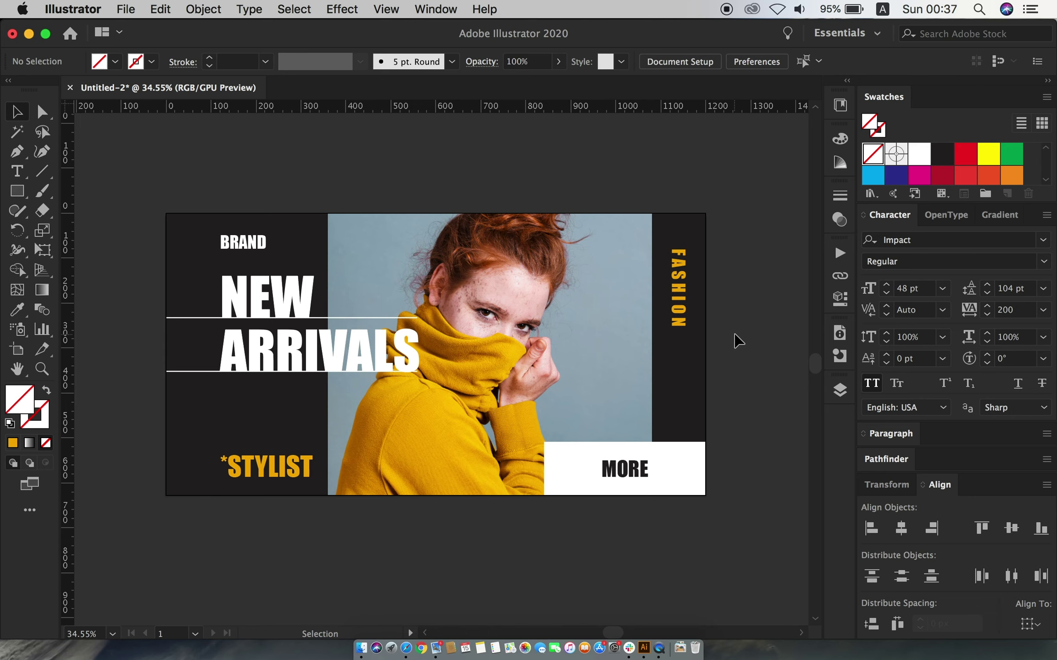
# Enlarge the clipped photo and nudge it slightly right so the woman fills the panel.
pyautogui.click(502, 300)
pyautogui.click(121, 61)
pyautogui.moveTo(475, 495); pyautogui.dragTo(479, 523)
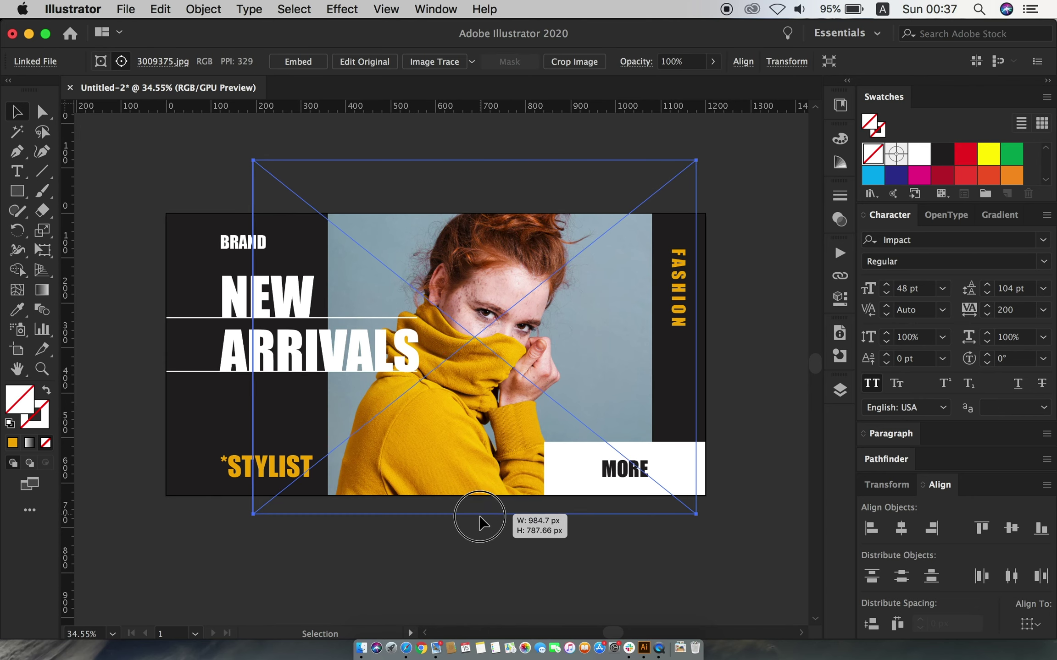
pyautogui.moveTo(499, 381); pyautogui.dragTo(509, 379)
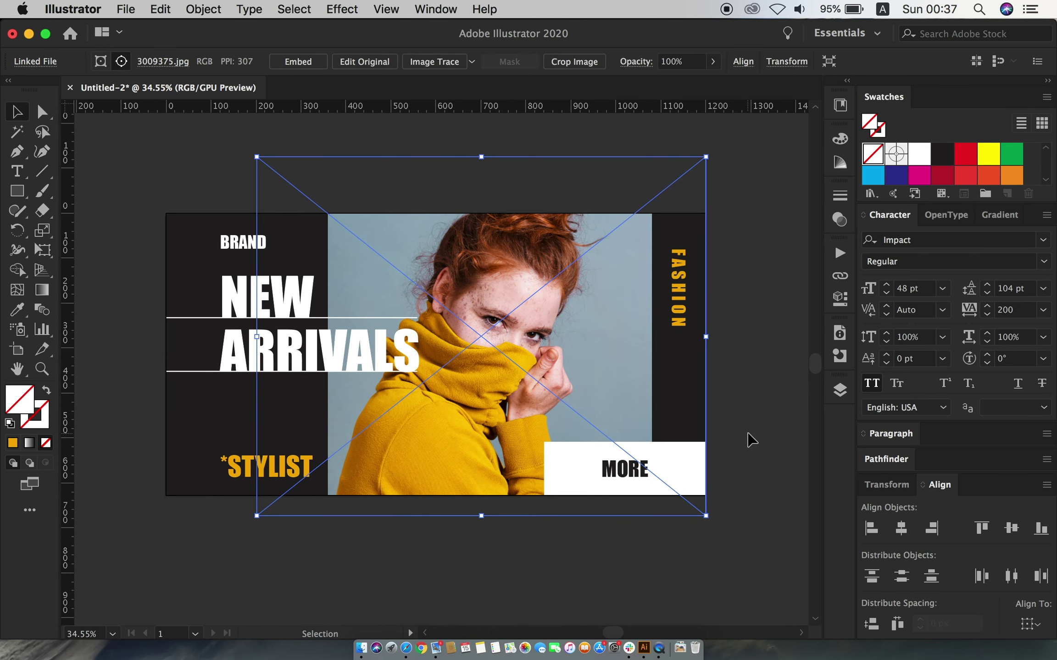
pyautogui.click(748, 439)
pyautogui.scroll(1, 734, 366)
pyautogui.scroll(2, 779, 385)
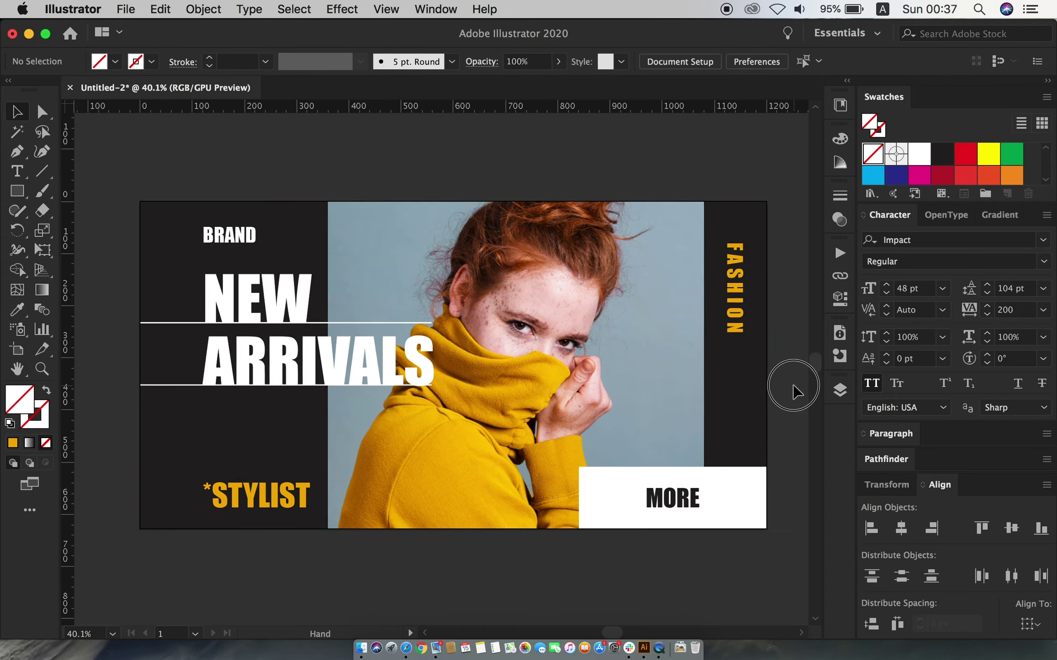
pyautogui.moveTo(795, 389); pyautogui.dragTo(766, 383)
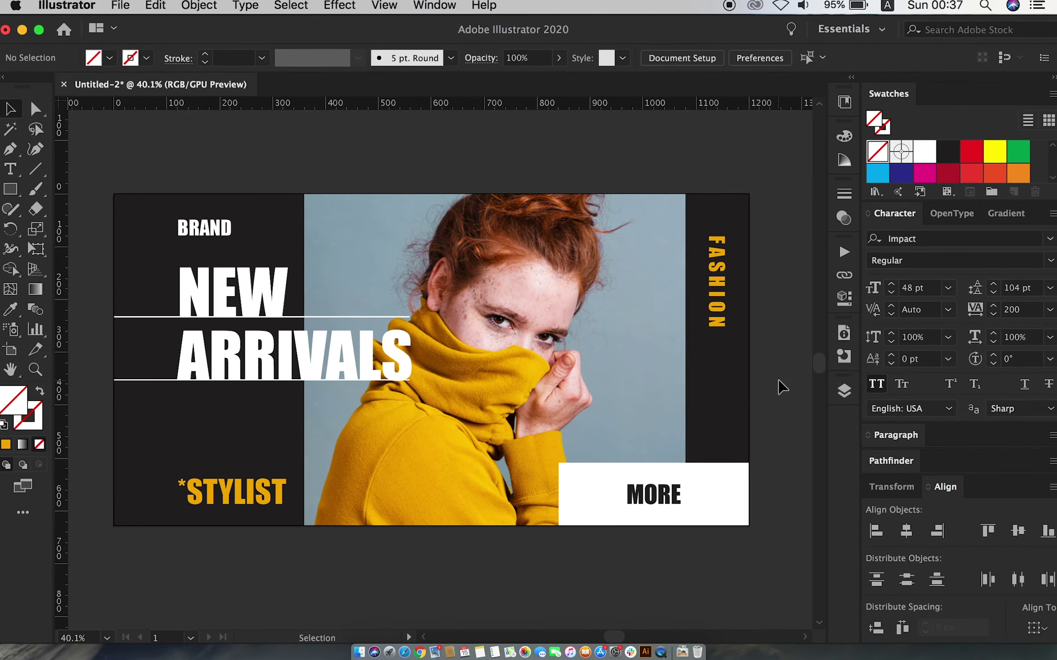